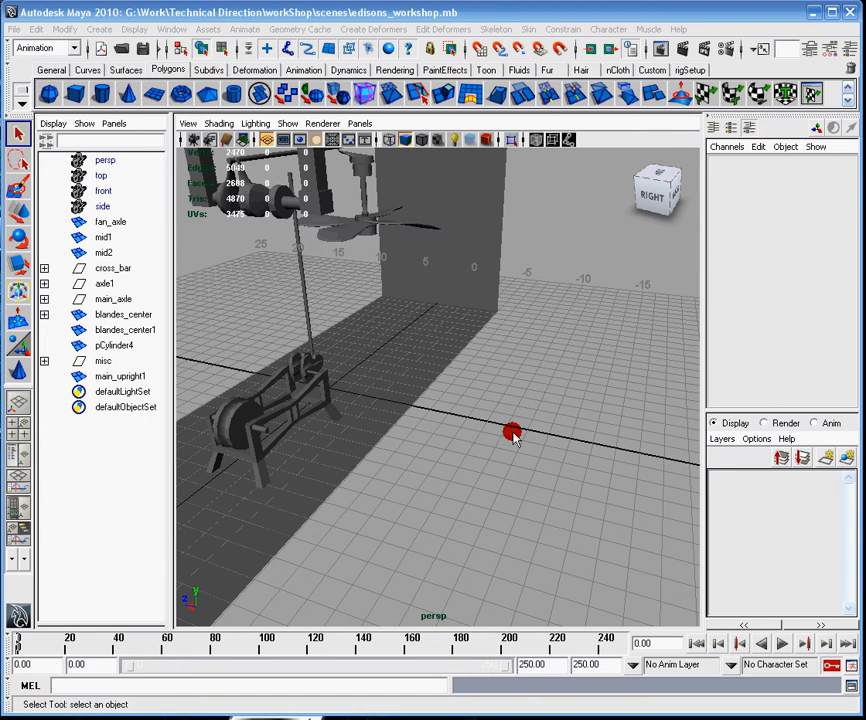
Create a NURBS circle on the grid near the machine and scale it uniformly to about 35.285
alt+drag(512, 433, 464, 397)
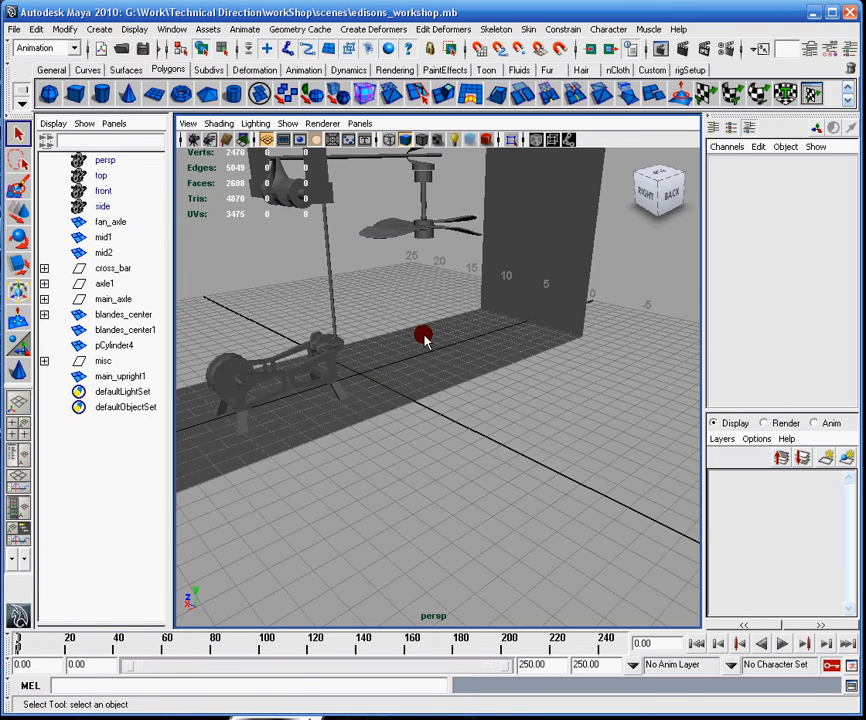
alt+drag(423, 338, 430, 381)
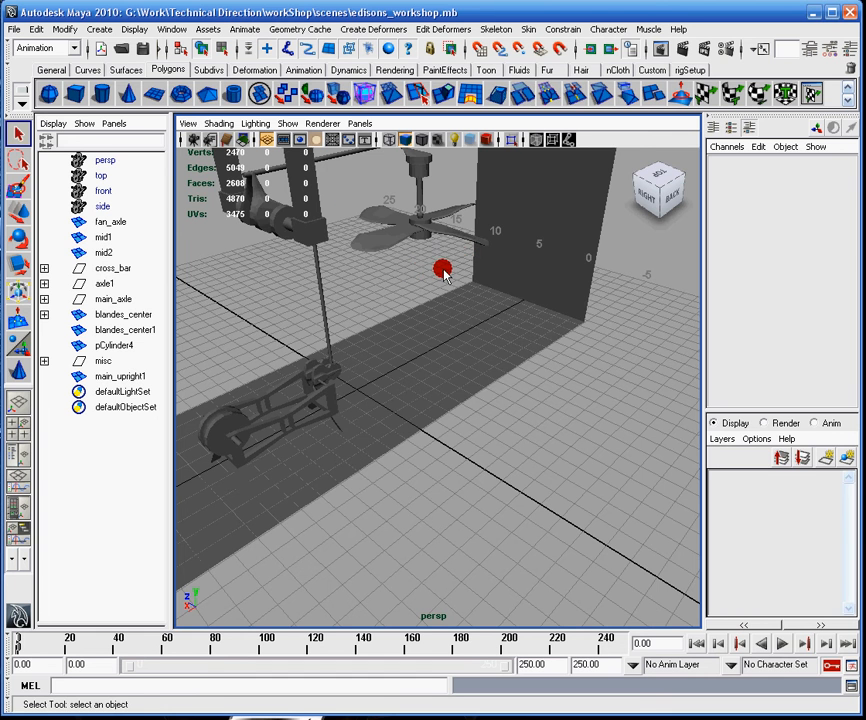
alt+middle_drag(430, 250, 428, 381)
alt+drag(428, 381, 448, 368)
alt+right_drag(448, 368, 448, 371)
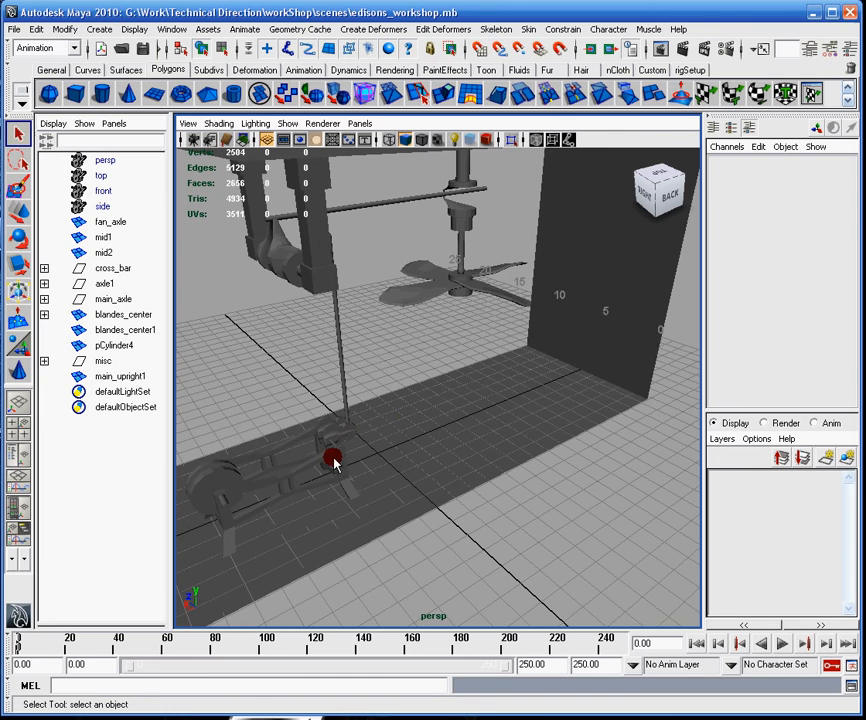
alt+middle_drag(360, 412, 463, 358)
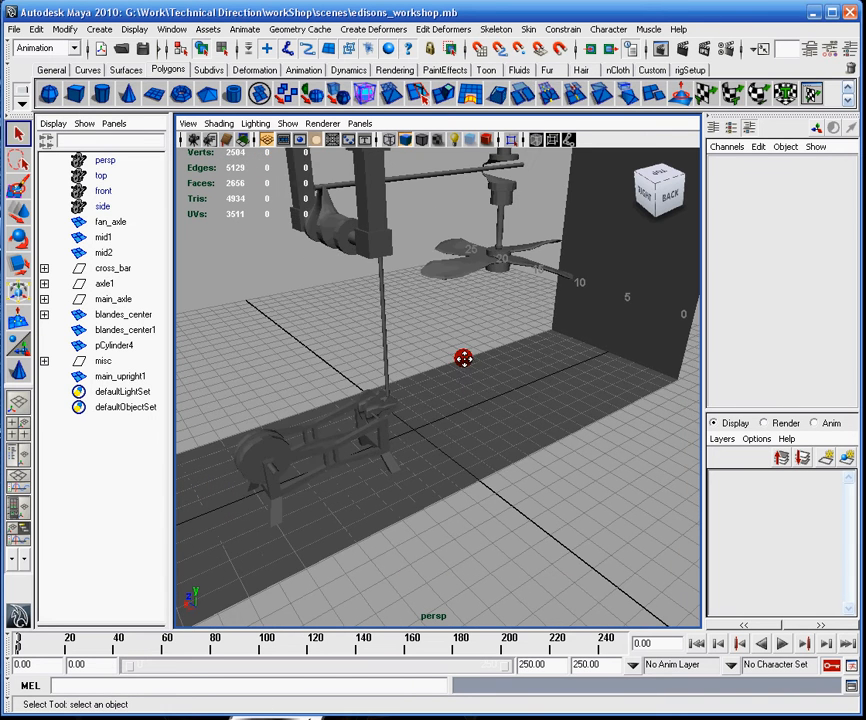
alt+drag(463, 358, 429, 377)
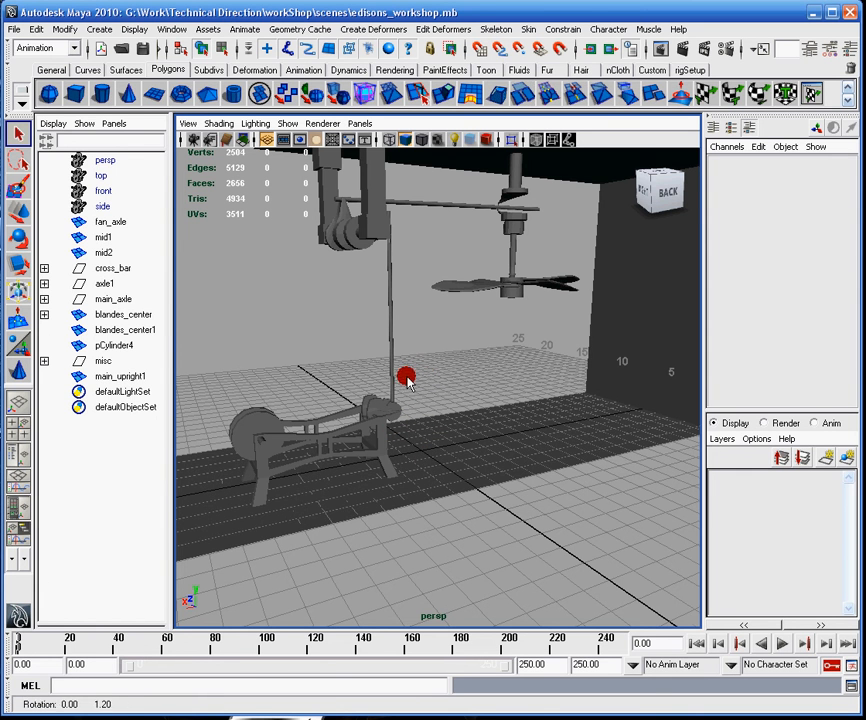
mouse_move(410, 375)
alt+mouse_down()
mouse_move(432, 417)
mouse_move(309, 315)
alt+mouse_up()
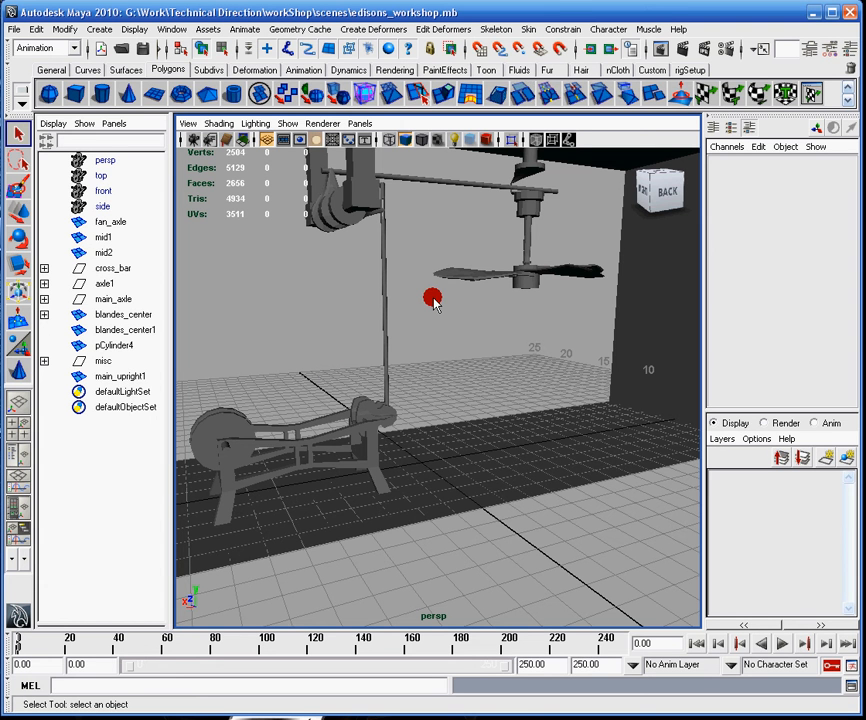
alt+drag(440, 322, 474, 300)
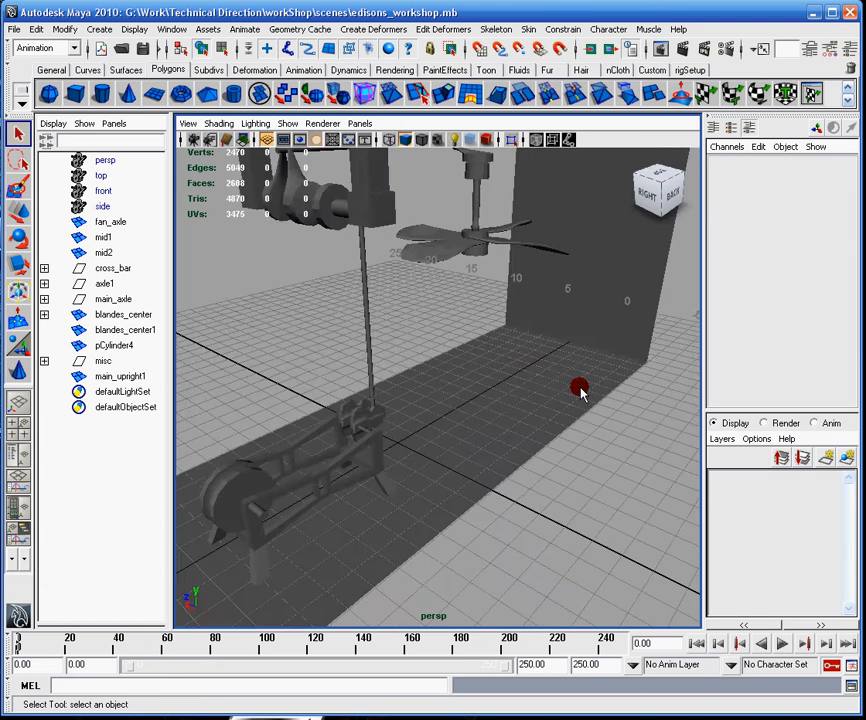
alt+middle_drag(474, 300, 573, 336)
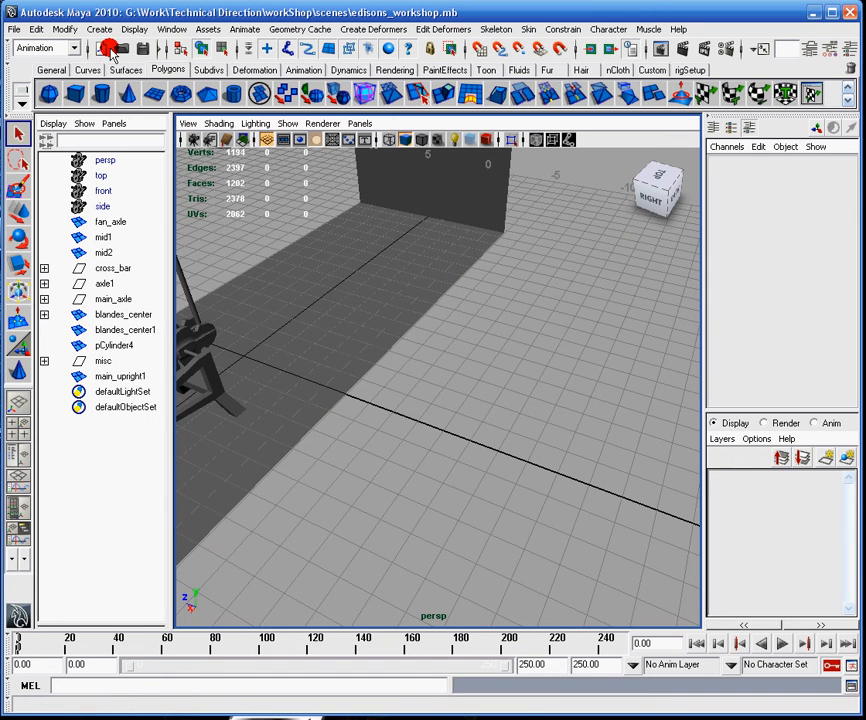
click(105, 28)
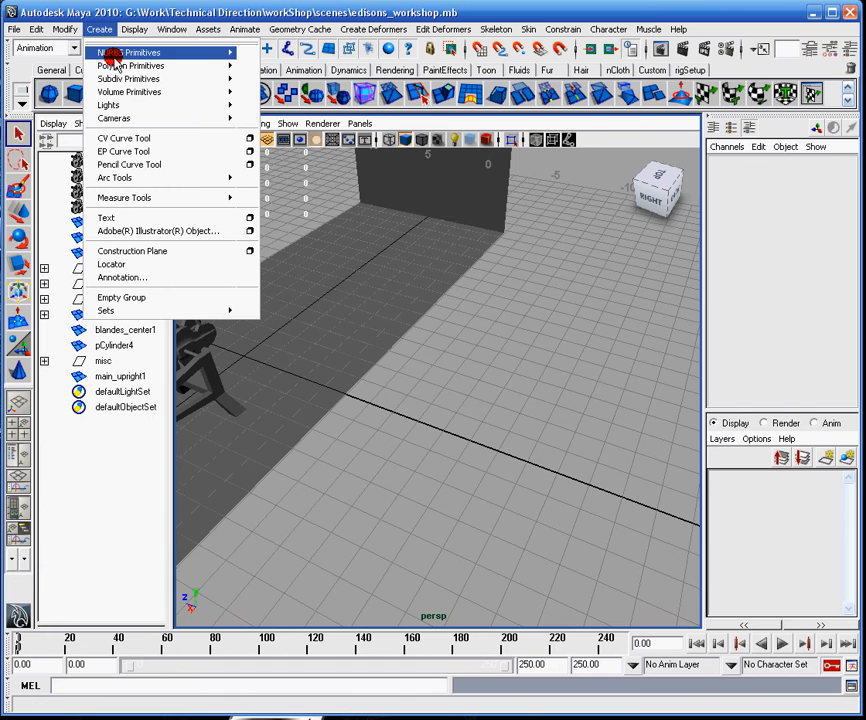
mouse_move(128, 52)
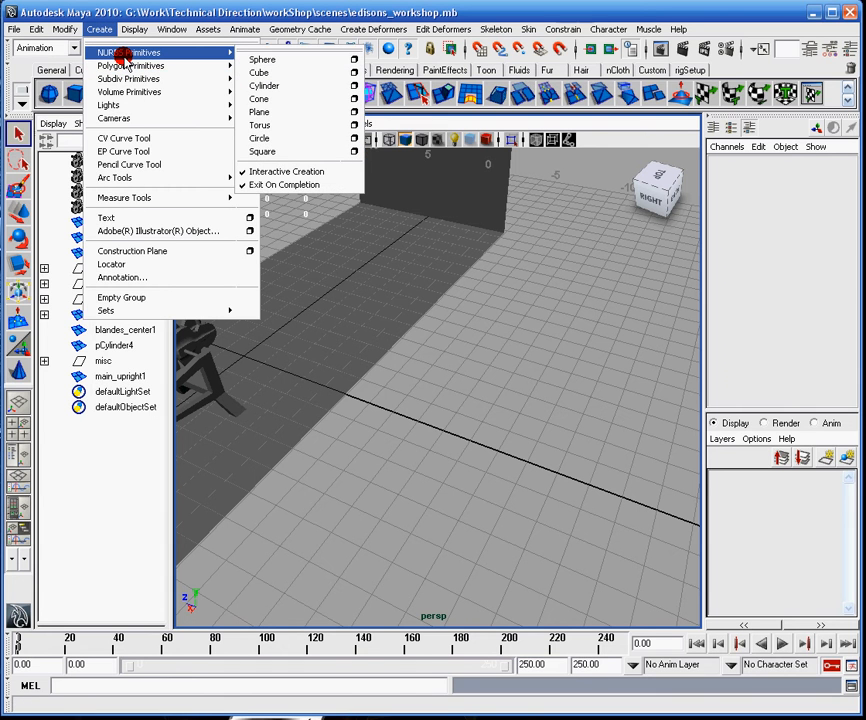
click(280, 138)
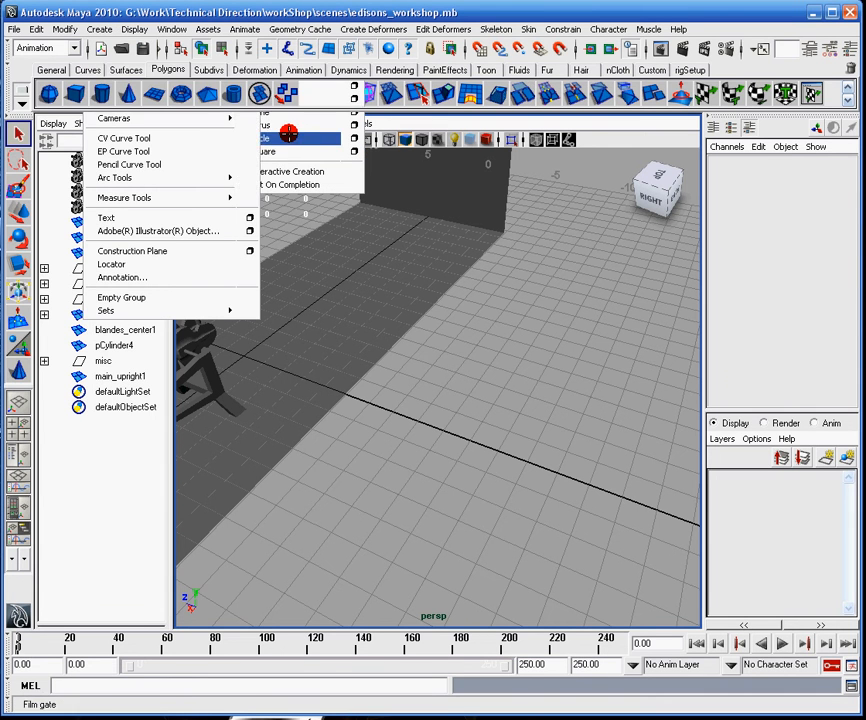
click(448, 433)
key(r)
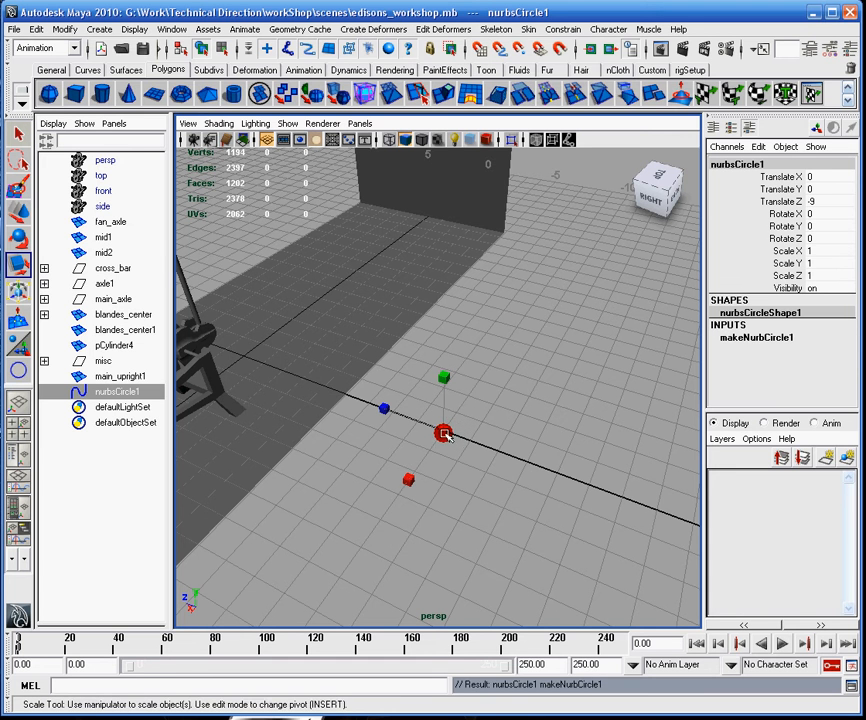
mouse_move(443, 433)
mouse_down()
mouse_move(496, 407)
mouse_move(511, 410)
mouse_up()
Rotate the circle 90 degrees on X, entering the value in the Channel Box
key(w)
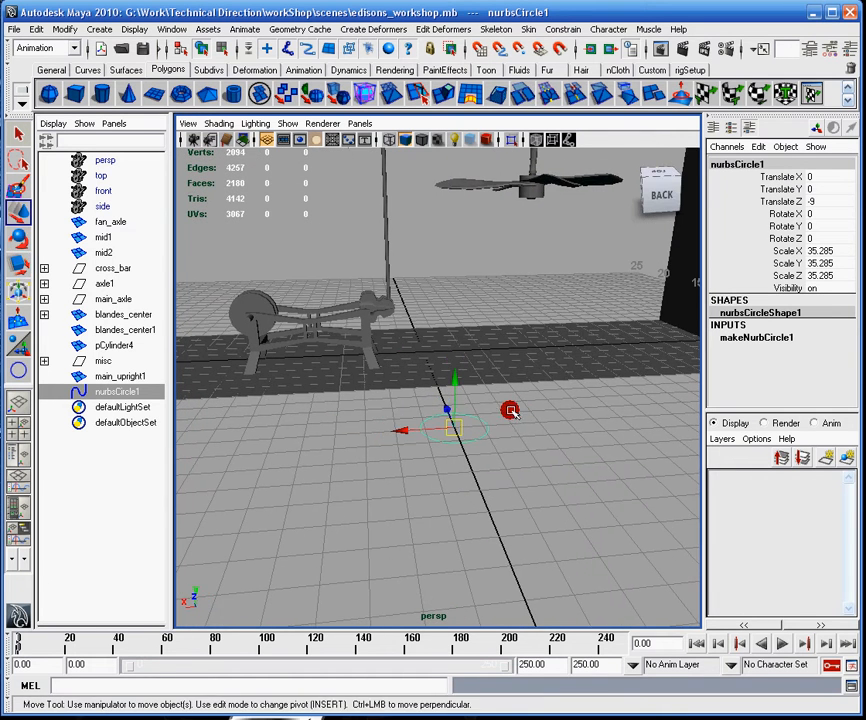
key(e)
drag(460, 400, 480, 460)
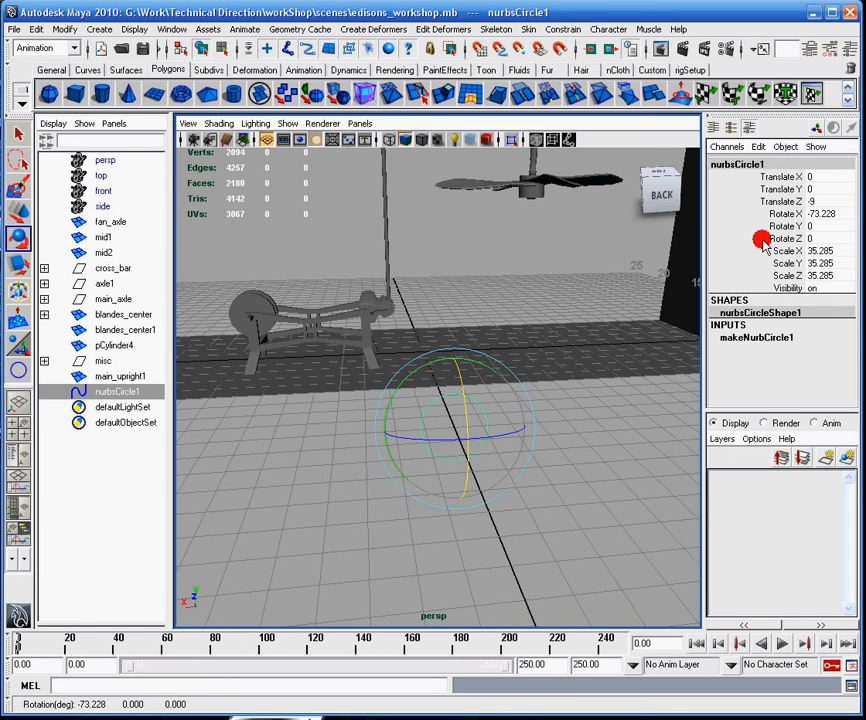
click(822, 214)
text(90)
key(Return)
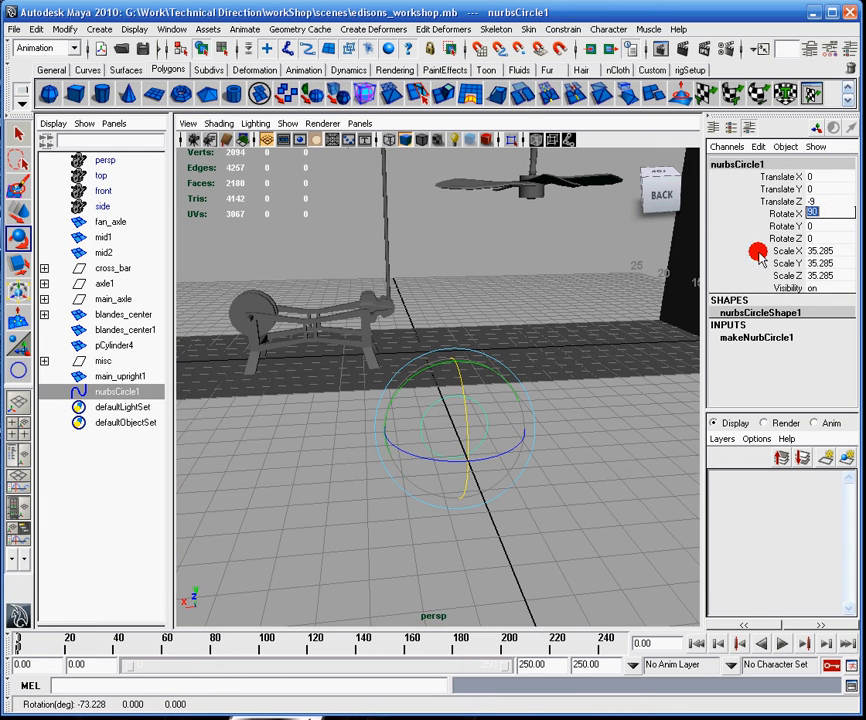
key(q)
key(w)
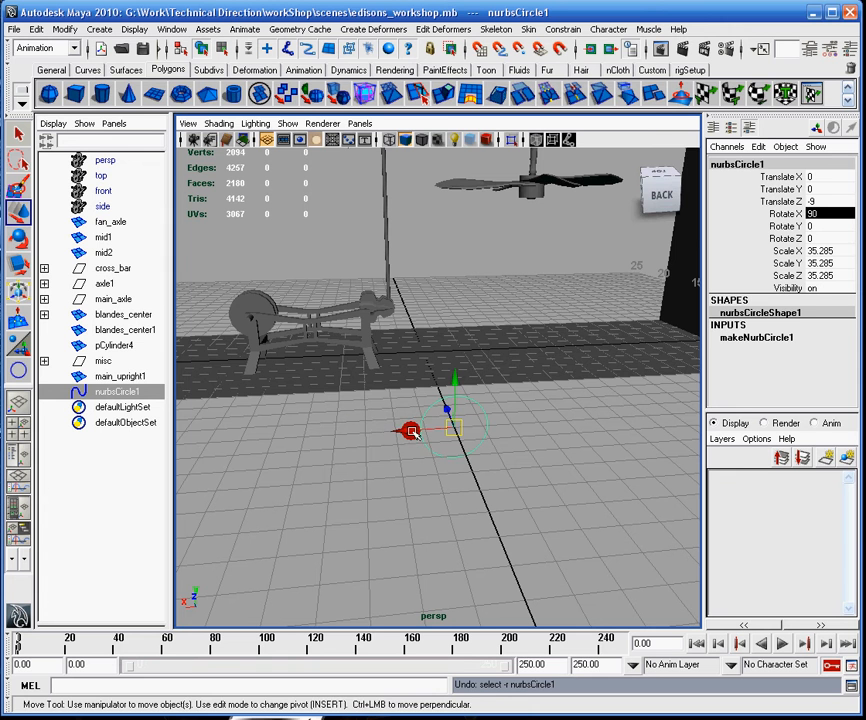
Move the circle along X, Y and Z toward the machine's crank end
mouse_move(400, 430)
mouse_down()
mouse_move(372, 438)
mouse_move(524, 420)
mouse_up()
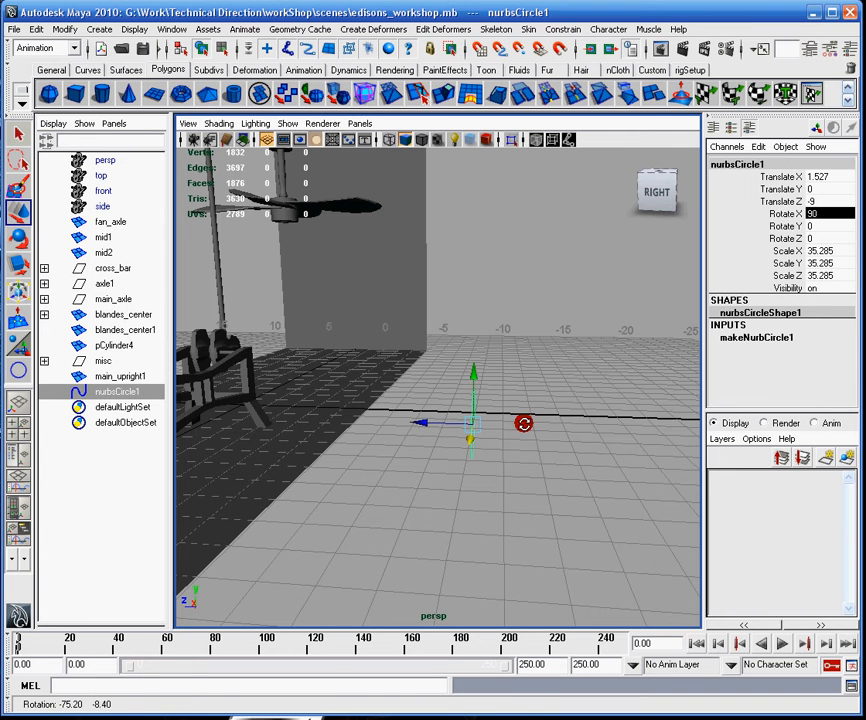
drag(476, 395, 463, 376)
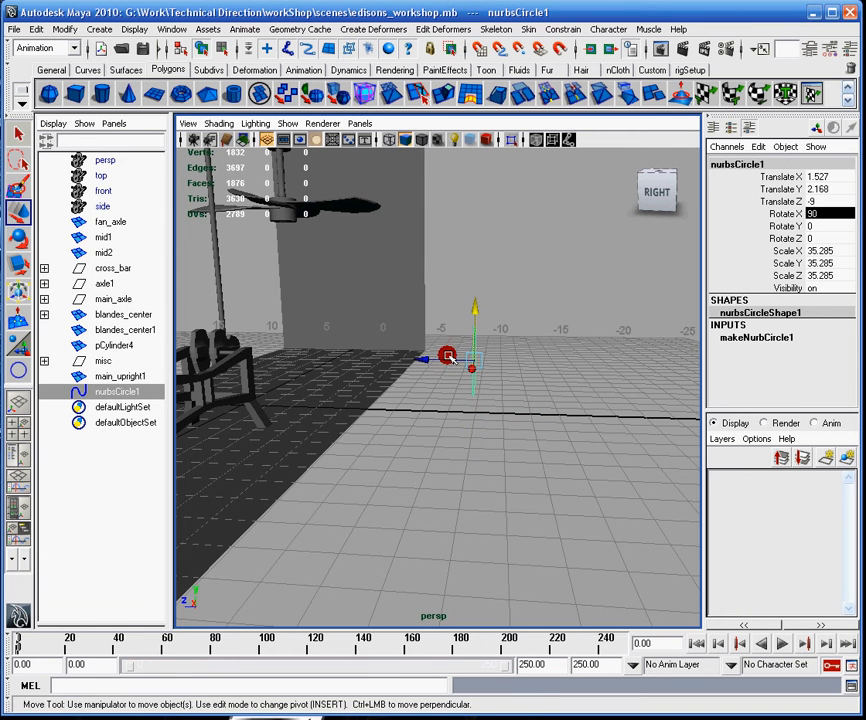
click(450, 366)
key(z)
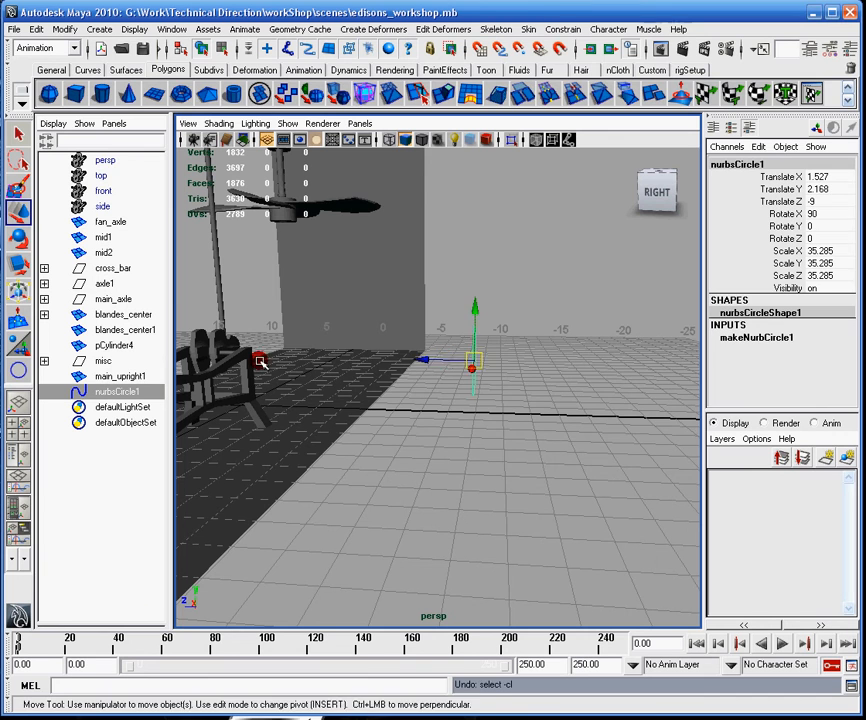
drag(430, 358, 300, 362)
alt+drag(340, 330, 420, 330)
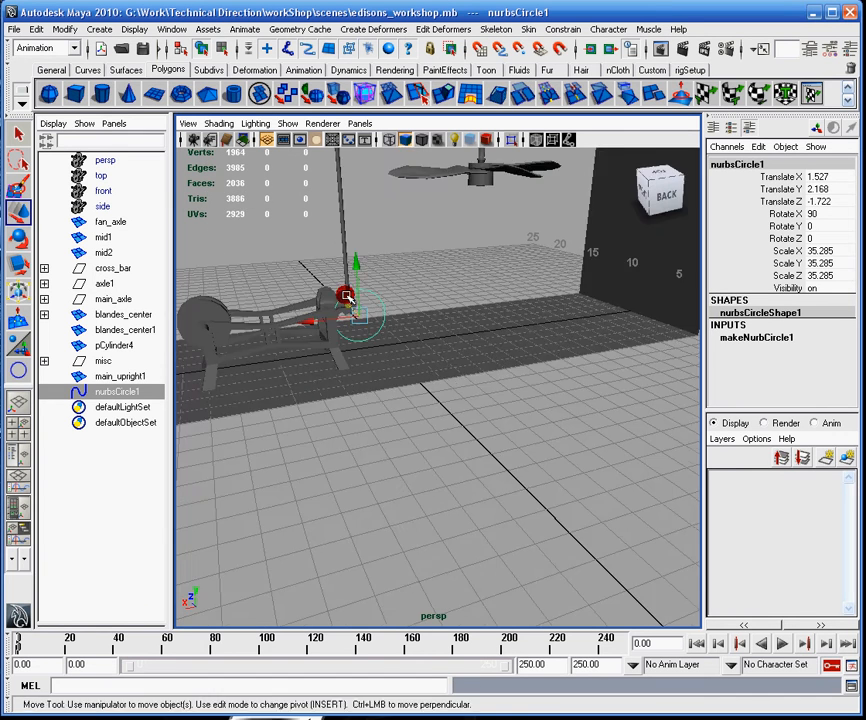
alt+right_drag(440, 360, 575, 515)
alt+drag(575, 515, 508, 441)
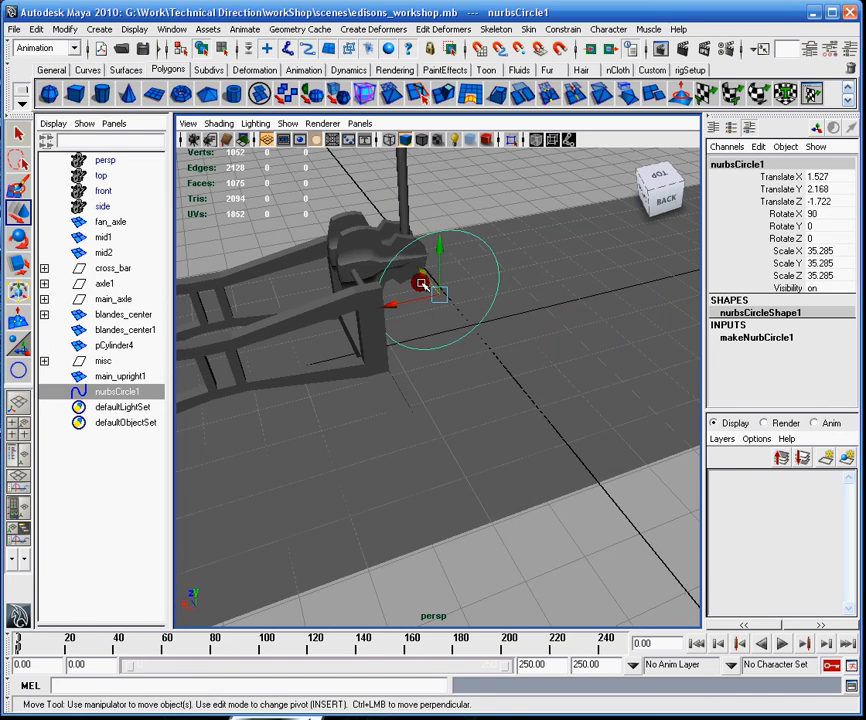
mouse_move(390, 327)
mouse_down()
mouse_move(437, 345)
mouse_move(365, 352)
mouse_up()
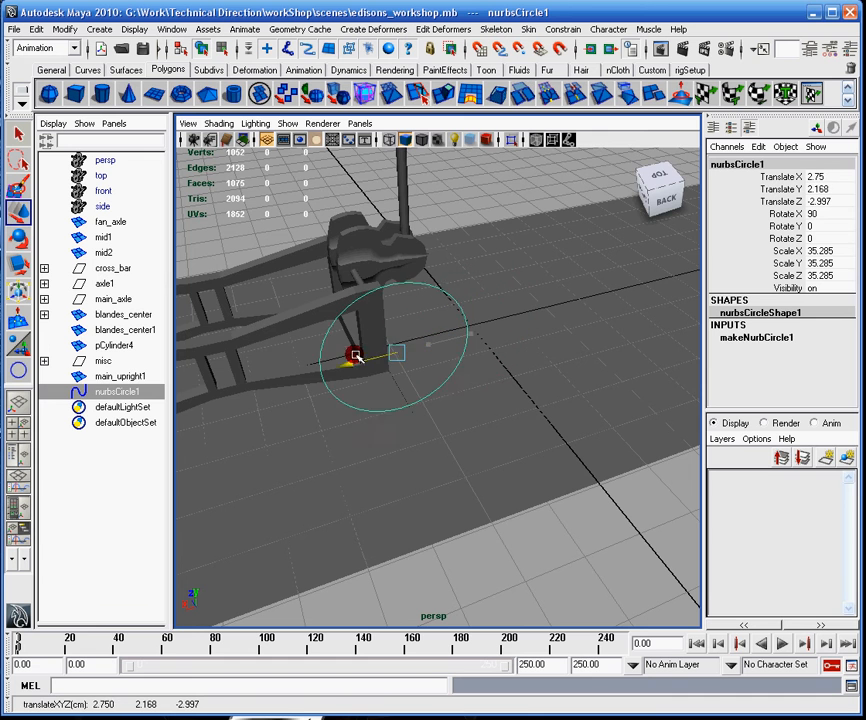
mouse_move(380, 300)
alt+mouse_down()
mouse_move(407, 333)
mouse_move(490, 370)
mouse_move(466, 300)
mouse_move(471, 311)
alt+mouse_up()
Nudge the circle along Z so it encircles the crank, at about translate 2.498, 2.528, -2.785
alt+drag(398, 302, 410, 329)
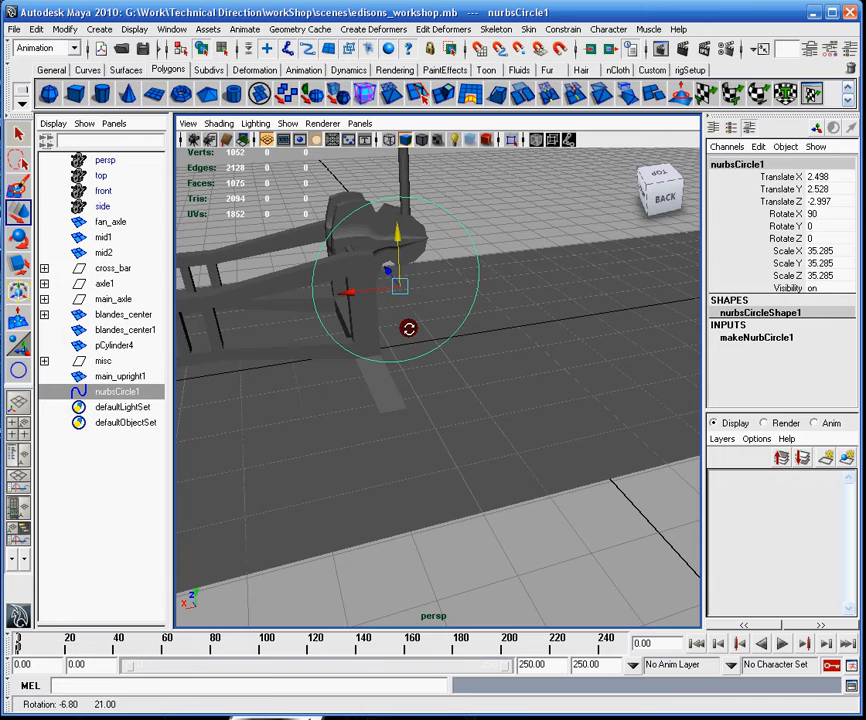
alt+right_drag(410, 329, 470, 437)
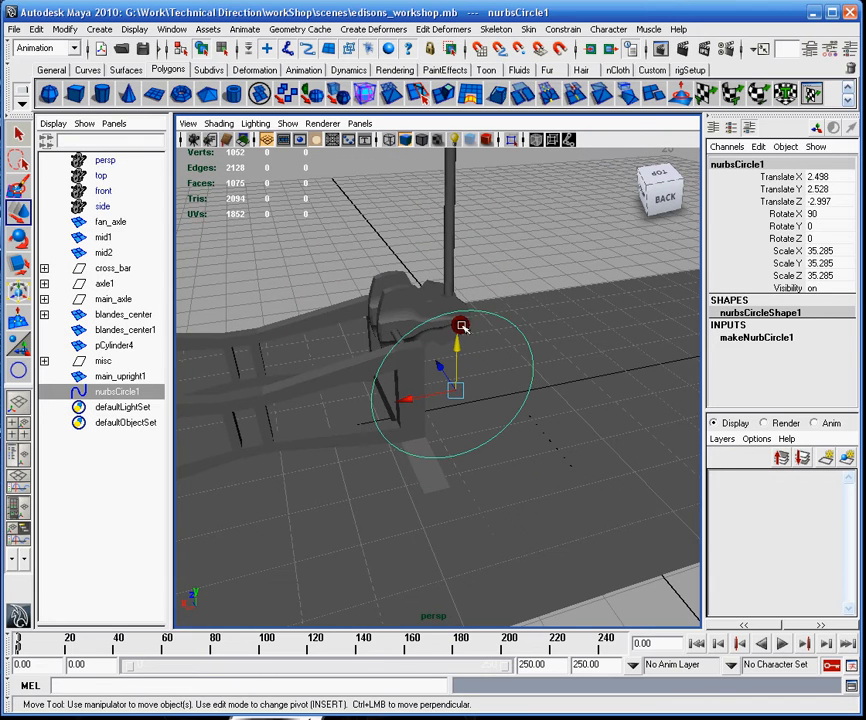
mouse_move(352, 323)
alt+mouse_down()
mouse_move(415, 328)
mouse_move(540, 387)
mouse_move(509, 419)
alt+mouse_up()
drag(418, 414, 405, 404)
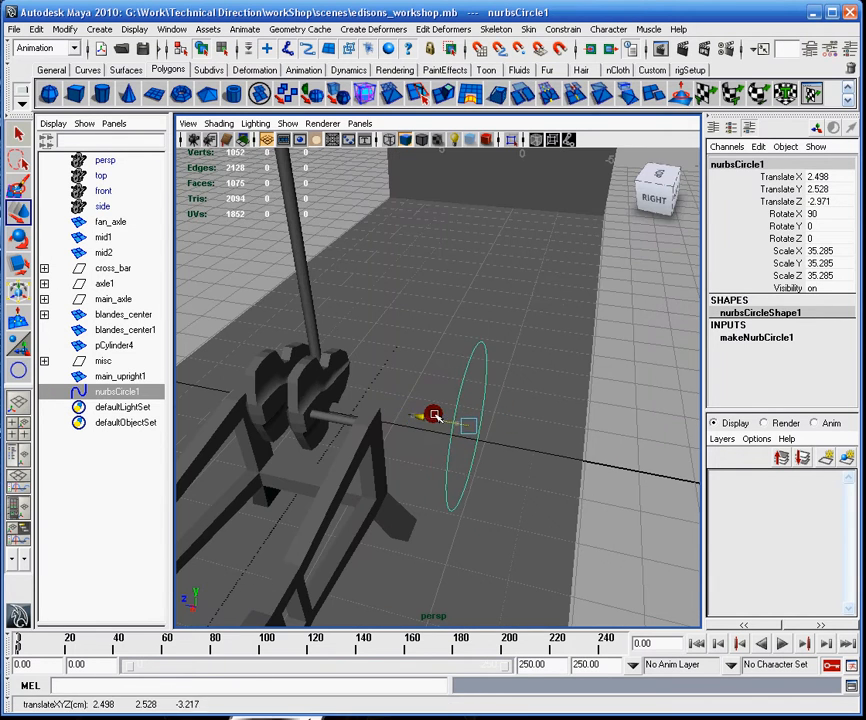
alt+drag(587, 382, 457, 340)
alt+right_drag(457, 340, 432, 305)
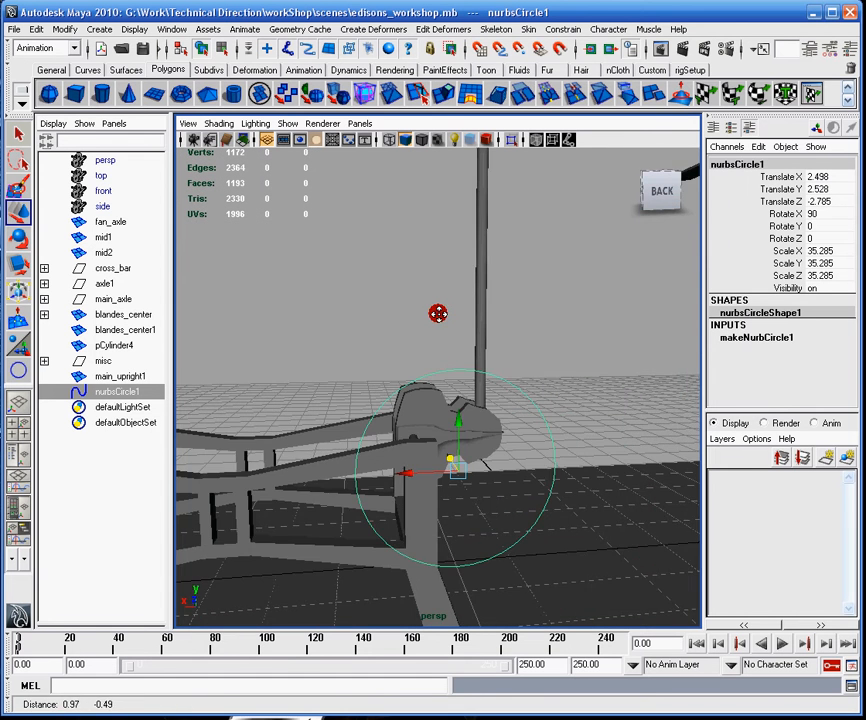
alt+drag(432, 305, 524, 303)
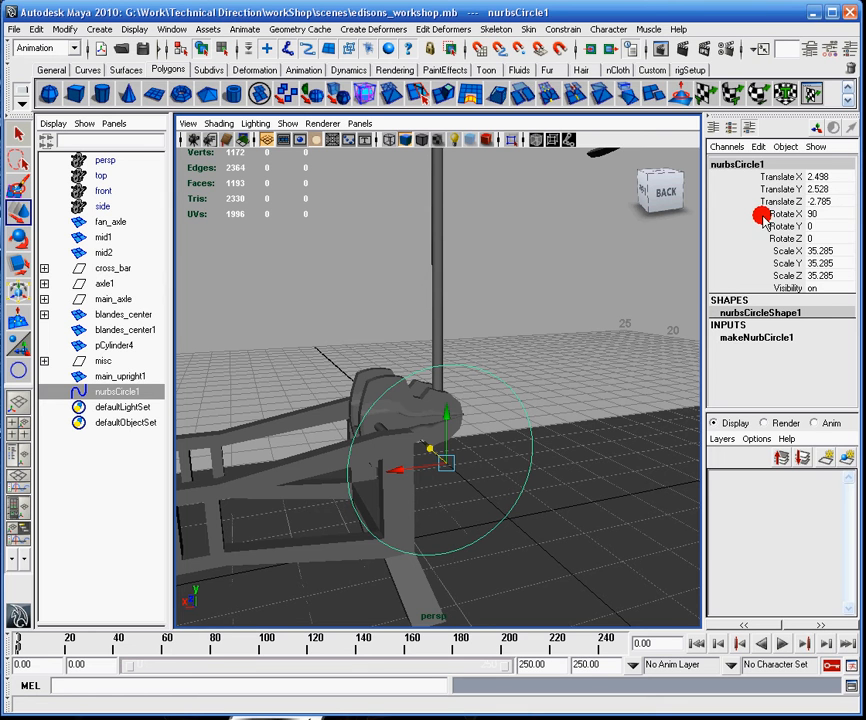
Rename nurbsCircle1 to Ctrl and freeze all of its transformations
double_click(735, 163)
text(Ctrl)
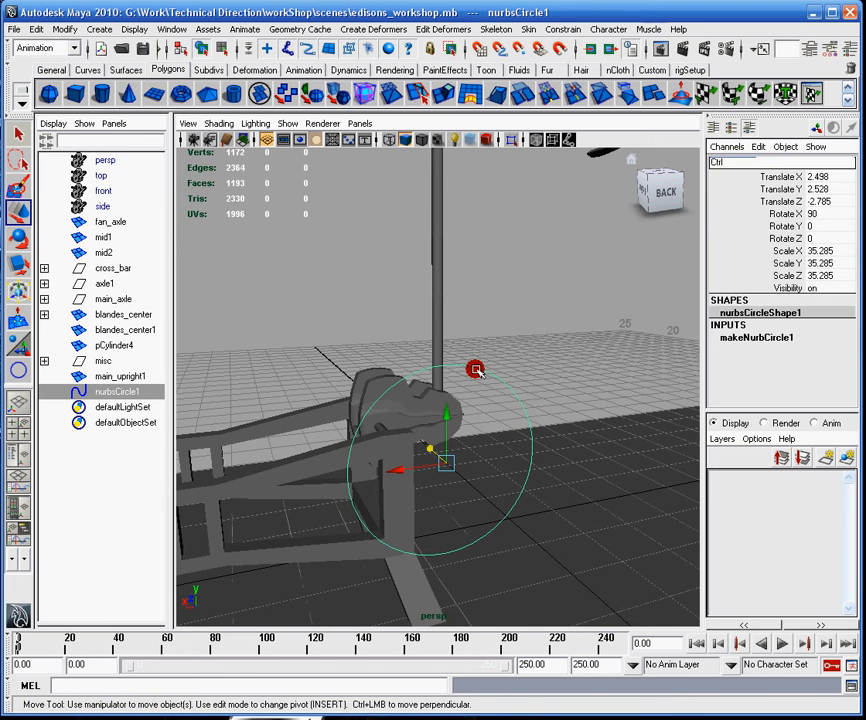
key(Return)
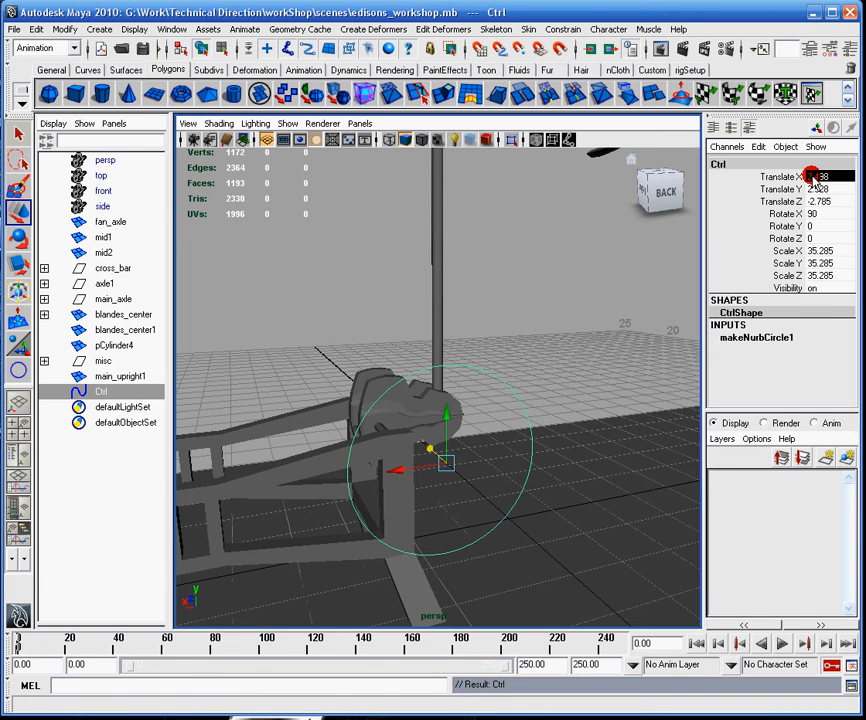
click(780, 176)
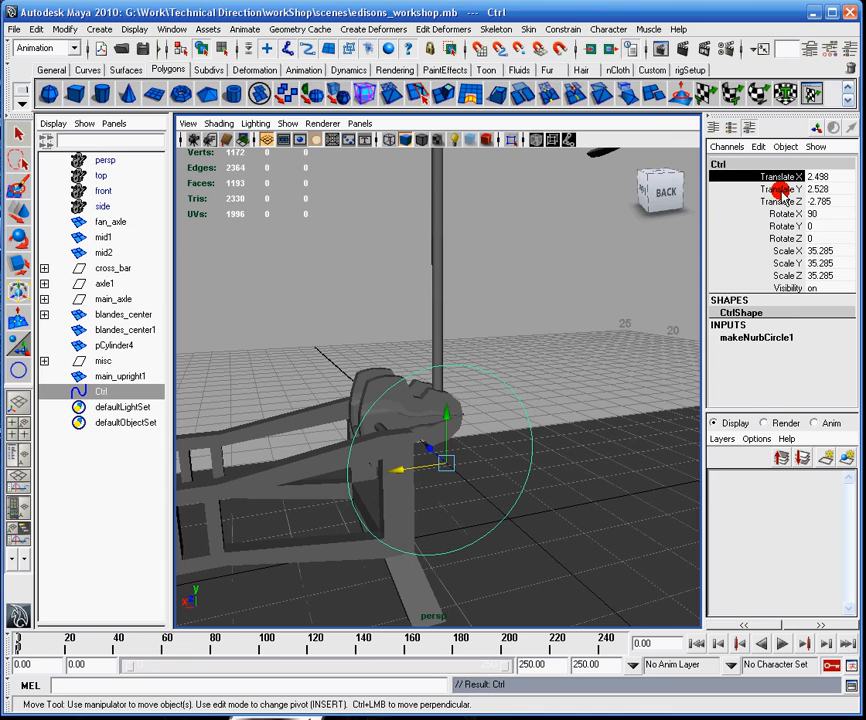
right_click(783, 178)
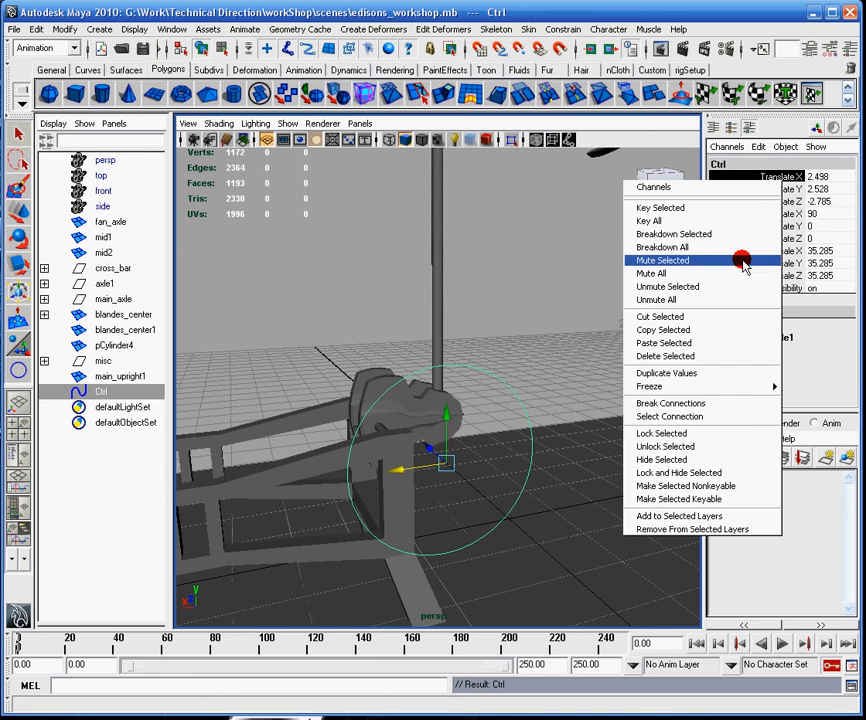
mouse_move(680, 386)
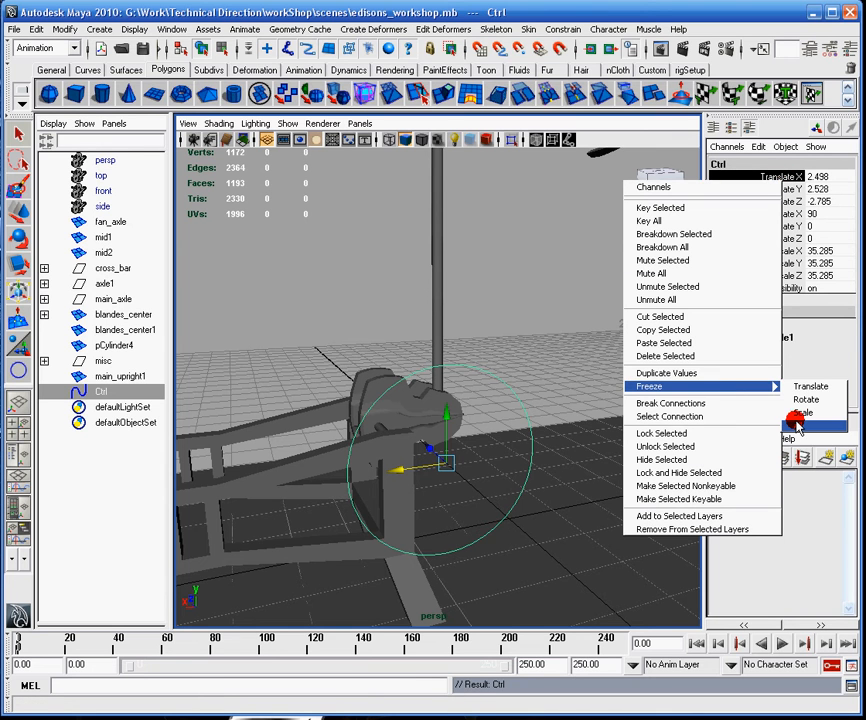
click(798, 424)
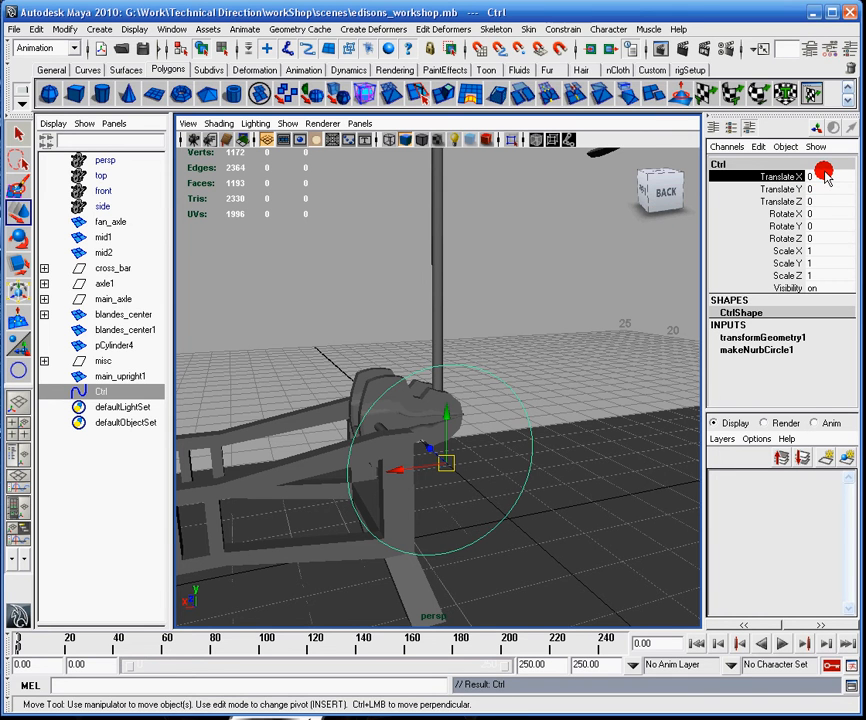
Test-rotate Ctrl, reset Rotate X, Y and Z to 0, then deselect it
key(e)
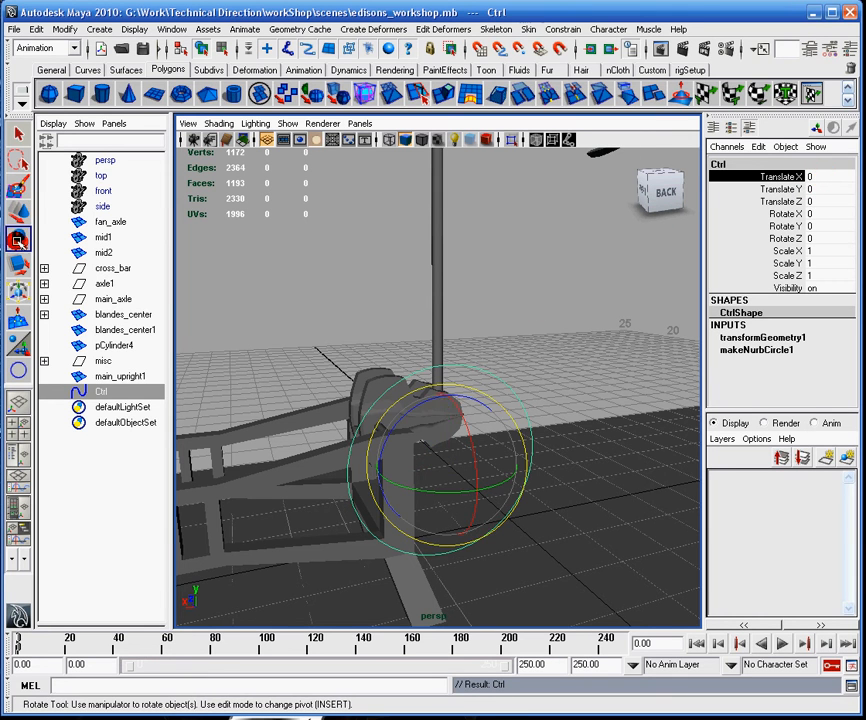
drag(430, 405, 338, 440)
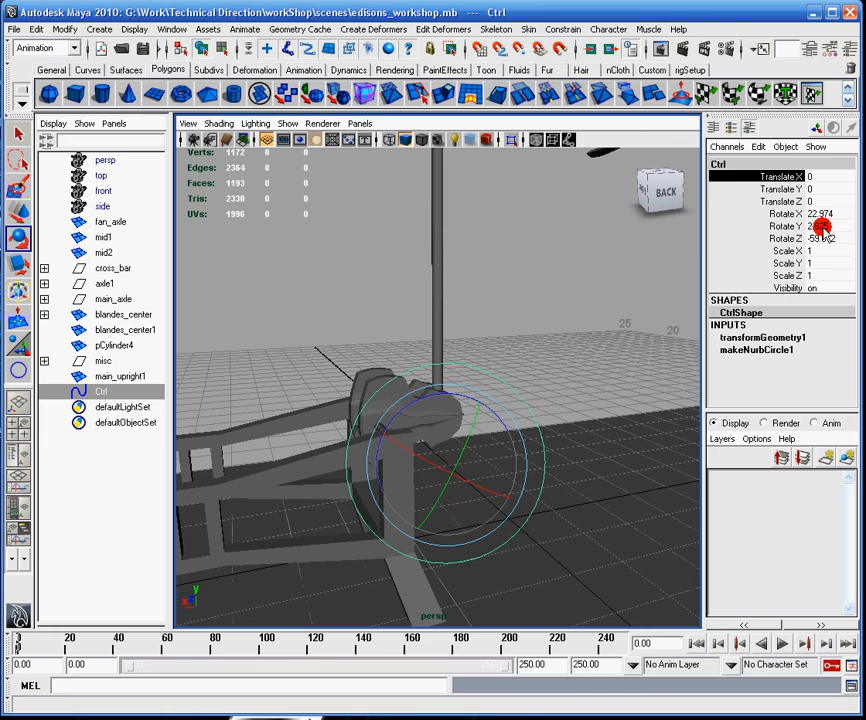
drag(823, 213, 836, 238)
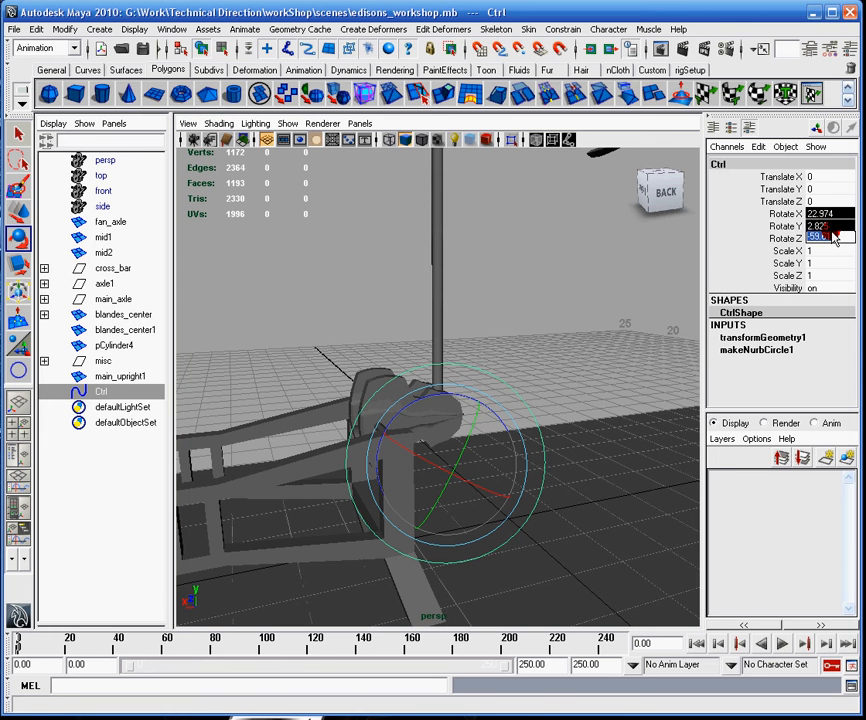
text(0)
key(Return)
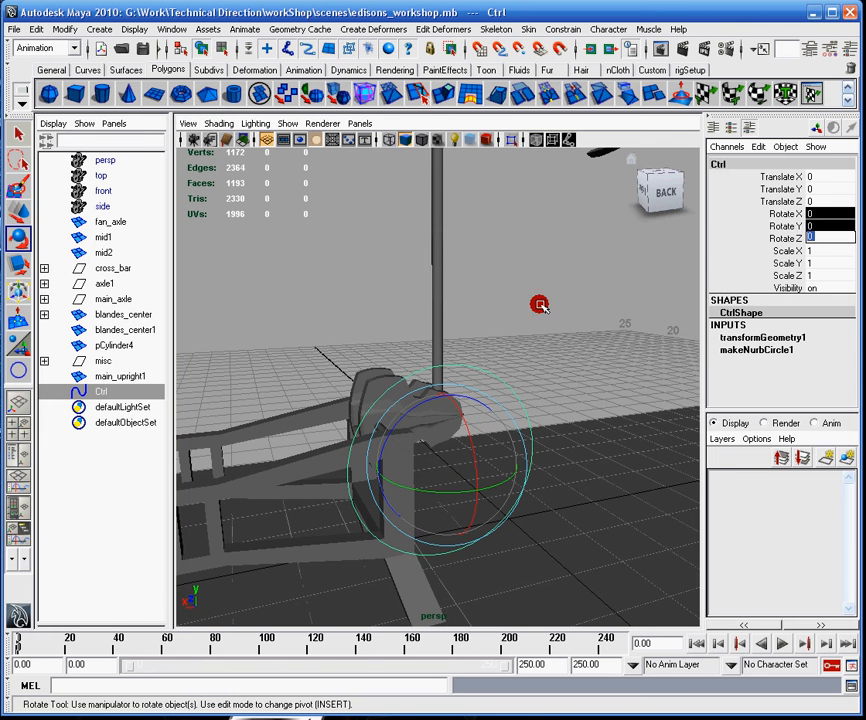
click(496, 282)
alt+drag(496, 282, 430, 361)
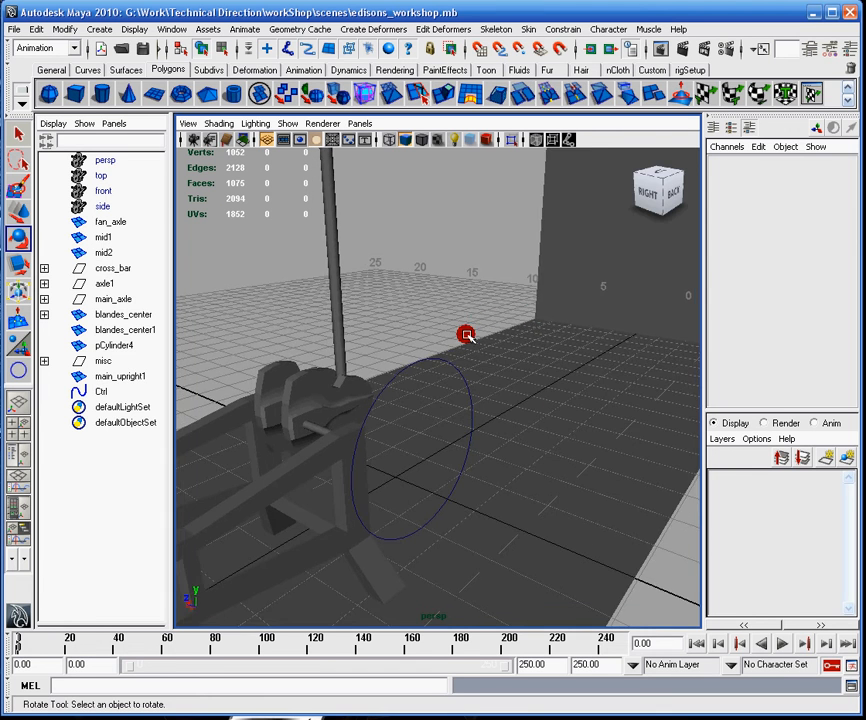
alt+right_drag(430, 361, 445, 355)
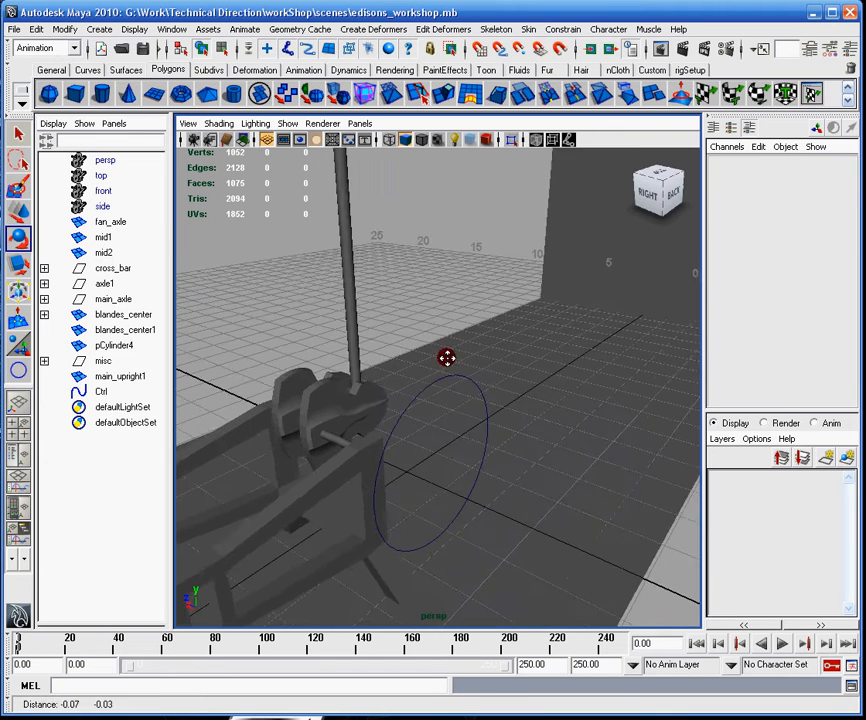
mouse_move(495, 345)
alt+mouse_down()
mouse_move(589, 348)
mouse_move(560, 304)
alt+mouse_up()
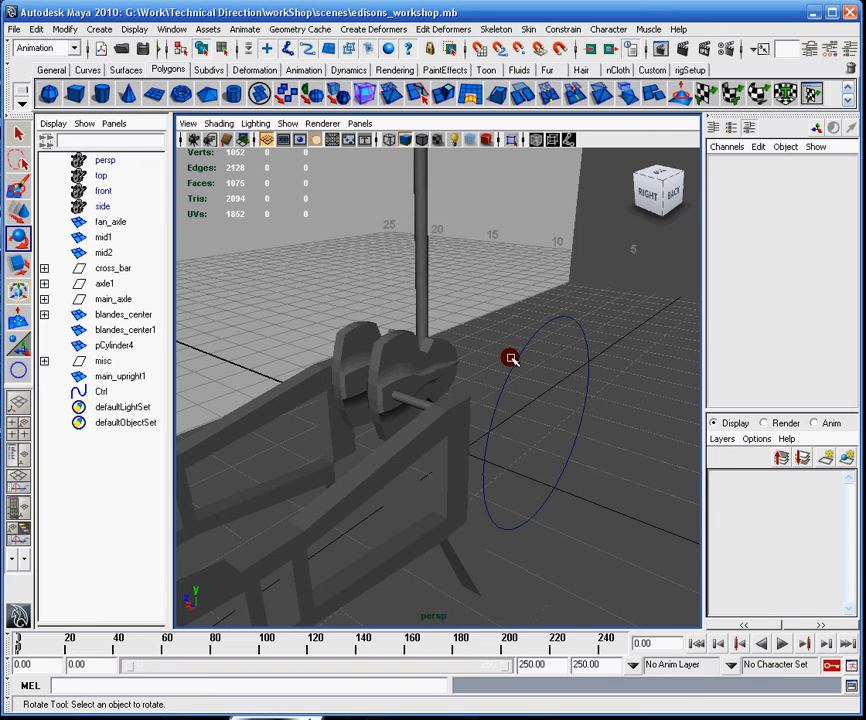
click(515, 356)
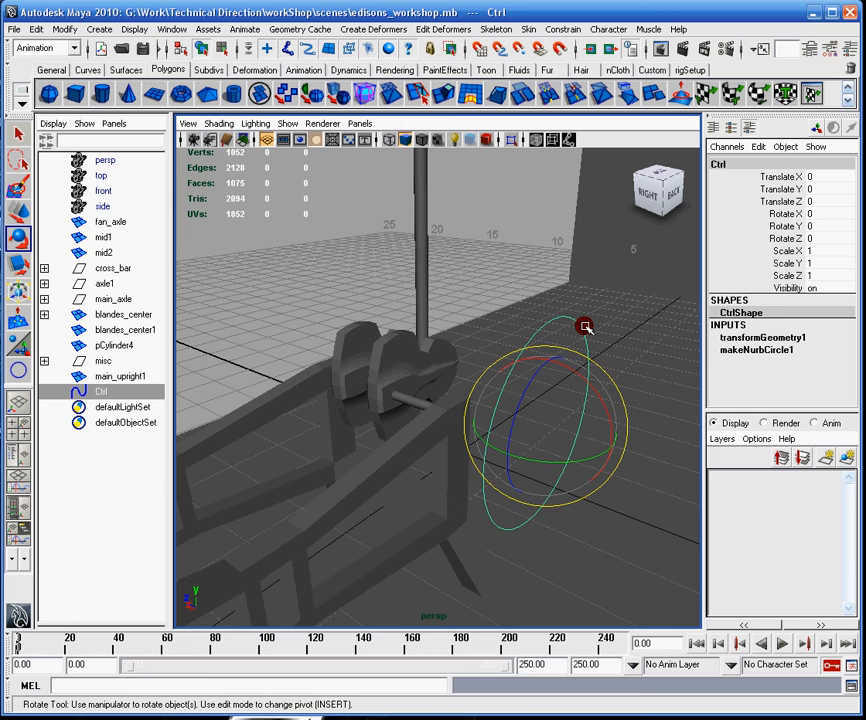
Select main_axle and start editing its pivot, moving it onto the axle mesh
click(381, 351)
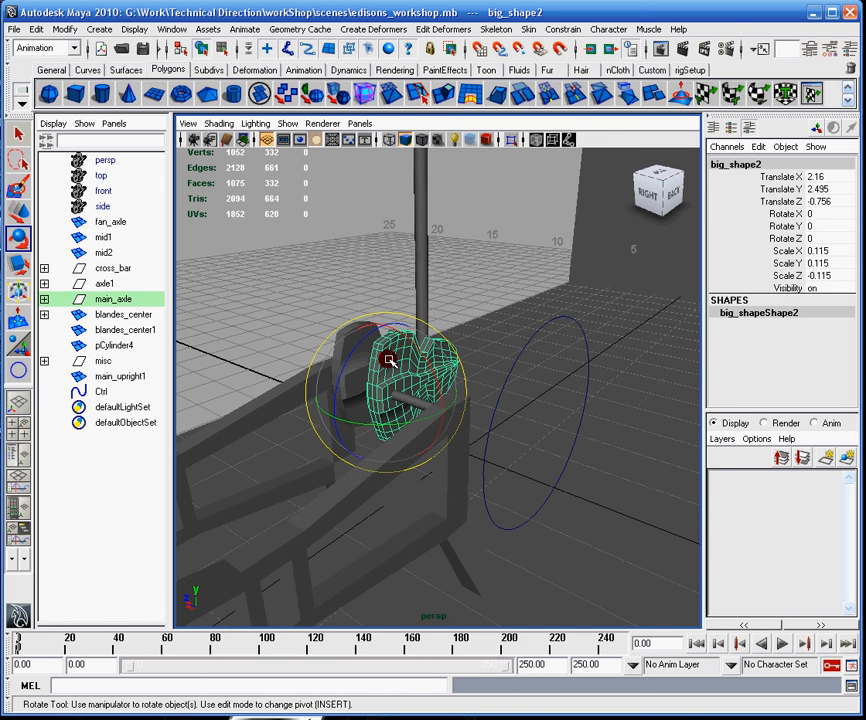
key(Up)
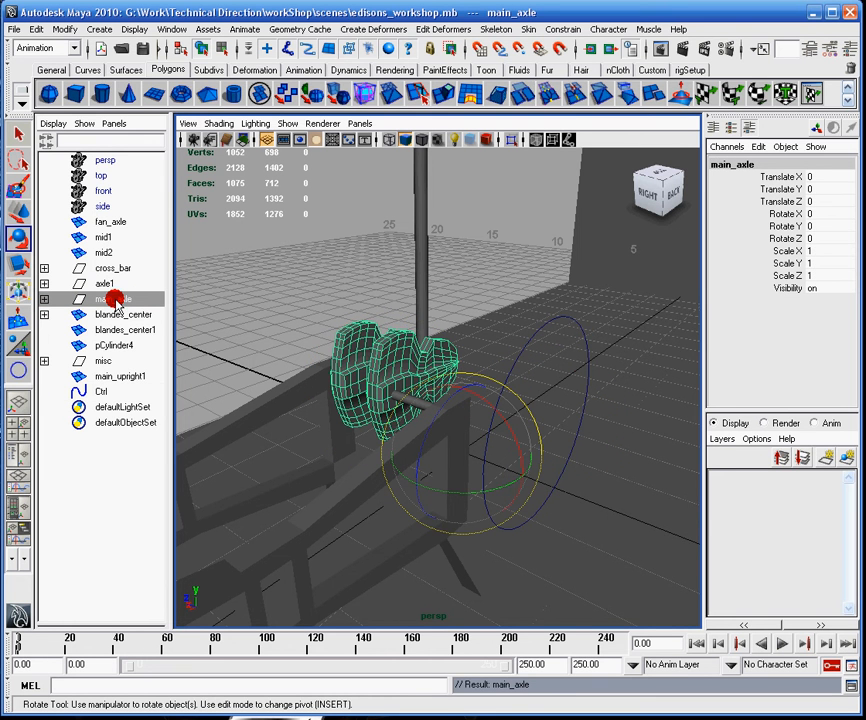
mouse_move(500, 310)
alt+mouse_down()
mouse_move(577, 354)
mouse_move(570, 420)
alt+mouse_up()
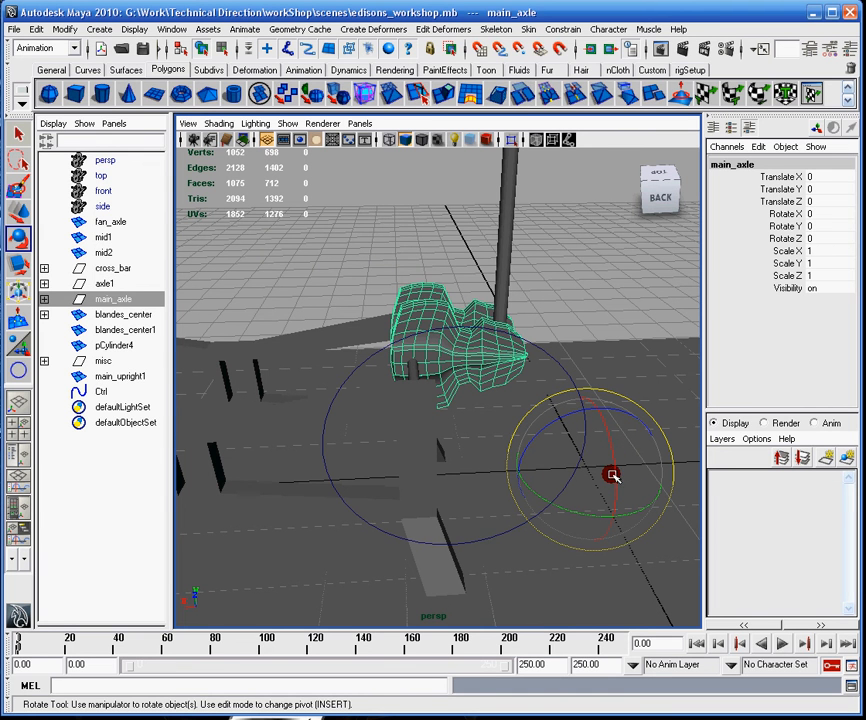
key(Insert)
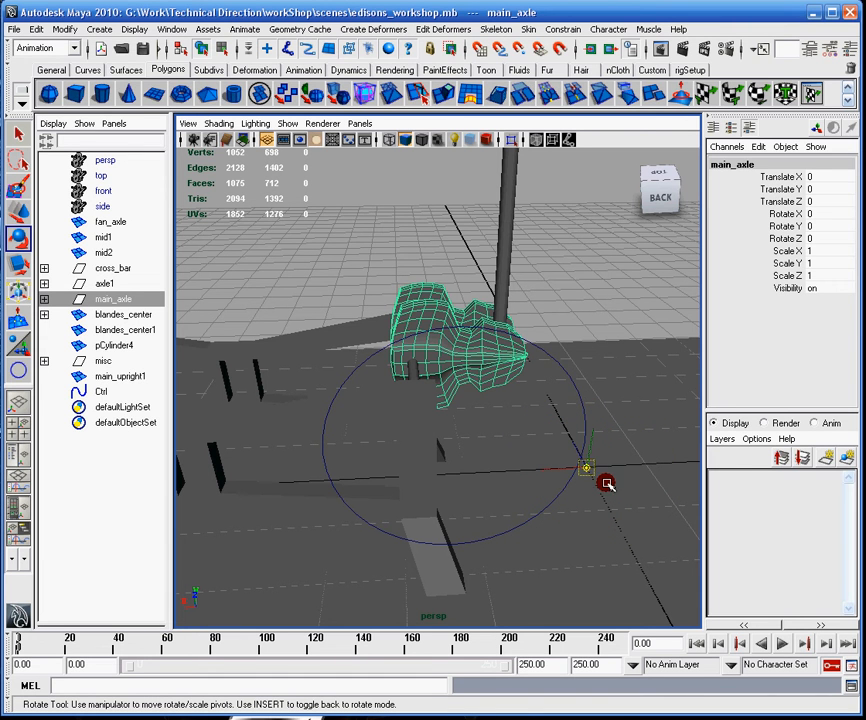
mouse_move(590, 478)
mouse_down()
mouse_move(402, 368)
mouse_move(536, 380)
mouse_move(540, 298)
mouse_up()
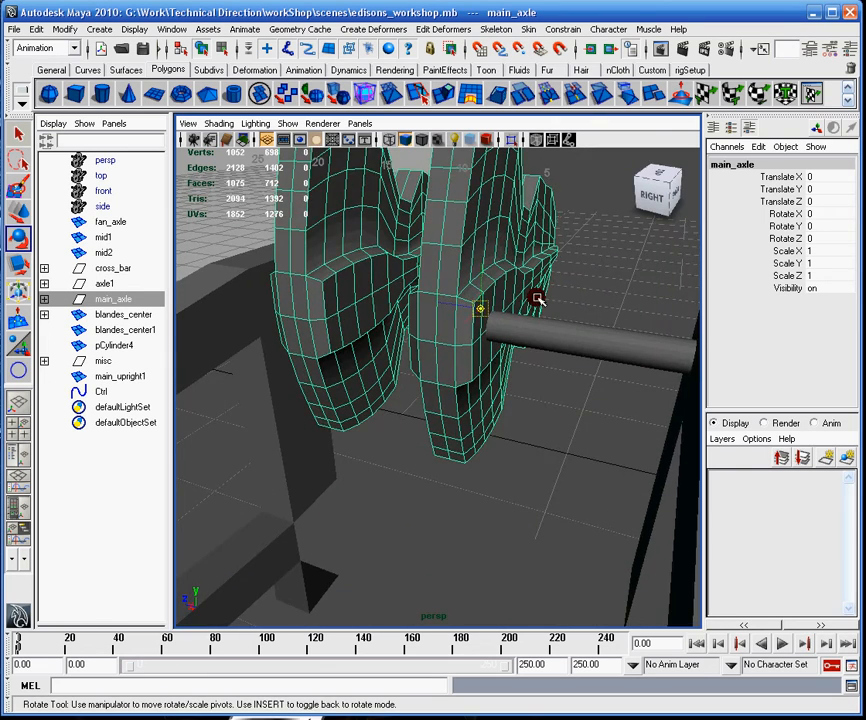
In wireframe display, snap the pivot to the axle cylinder's end cap
alt+drag(596, 272, 500, 306)
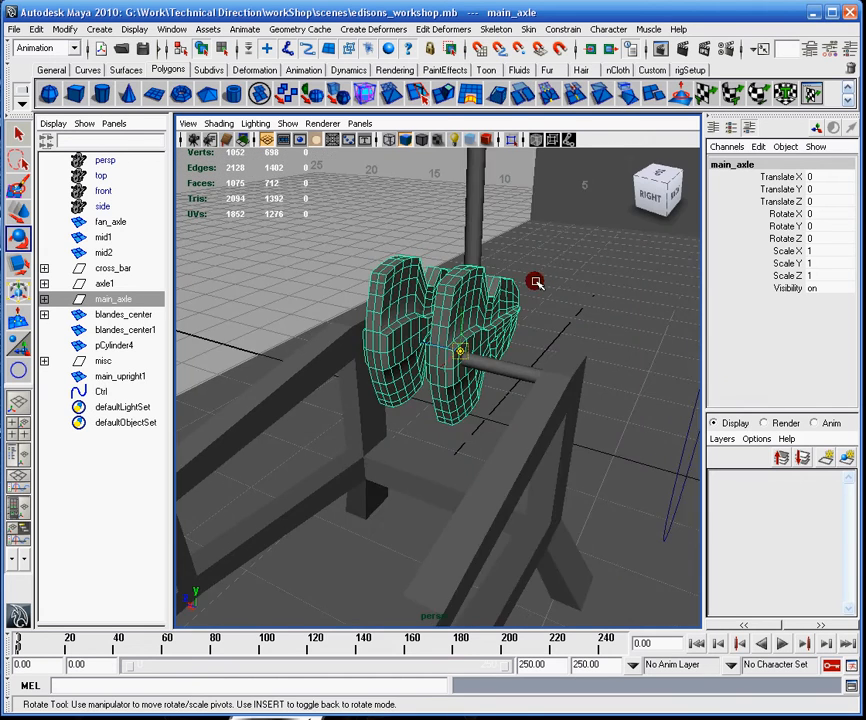
mouse_move(509, 288)
alt+mouse_down()
mouse_move(600, 420)
mouse_move(572, 296)
mouse_move(461, 343)
alt+mouse_up()
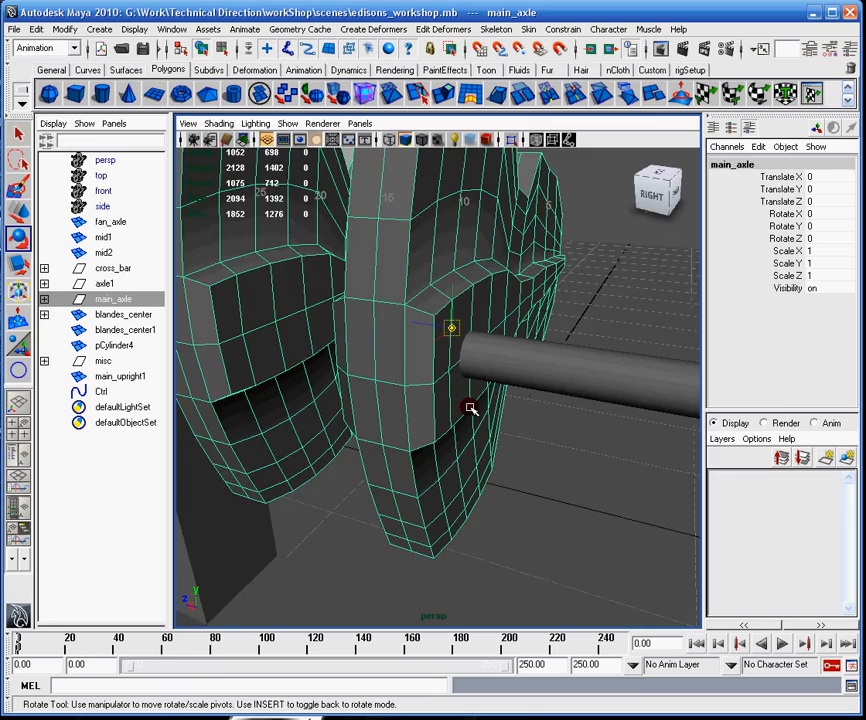
alt+drag(471, 408, 570, 387)
key(4)
mouse_move(420, 360)
alt+mouse_down()
mouse_move(470, 340)
mouse_move(560, 412)
alt+mouse_up()
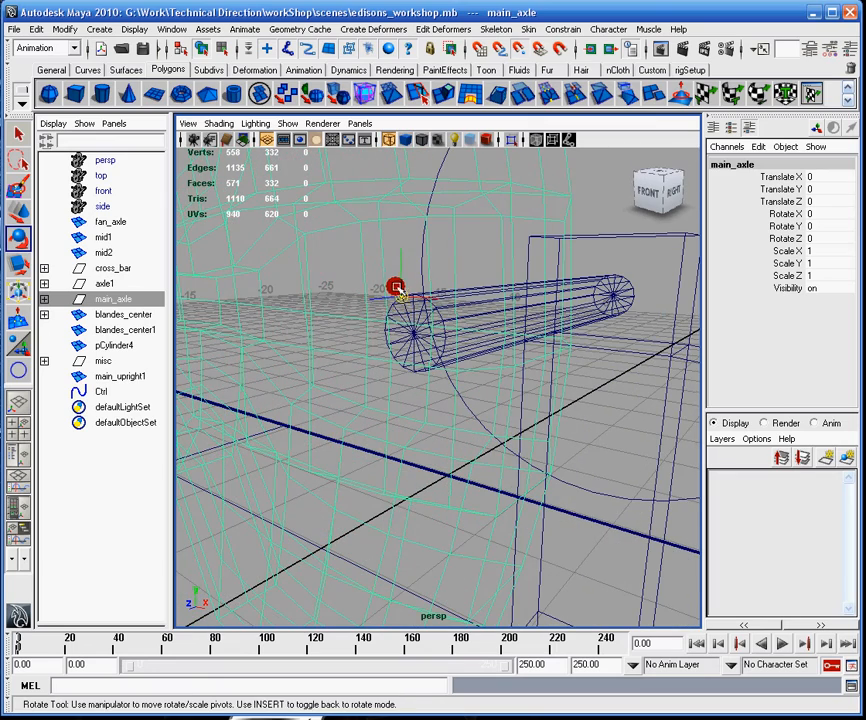
click(414, 329)
Back in shaded display, test-spin main_axle around Z and undo the rotation
alt+drag(553, 336, 464, 333)
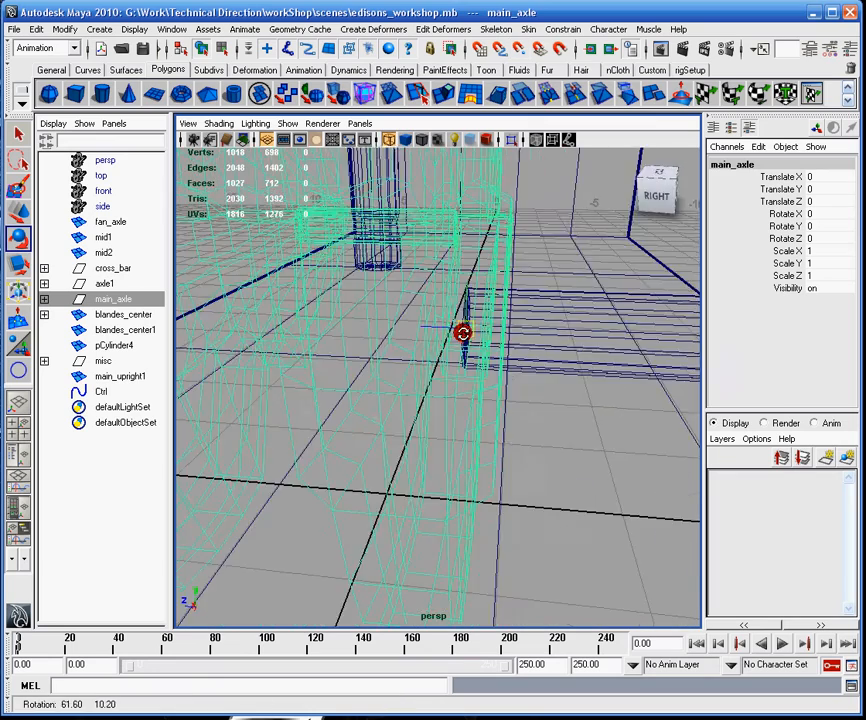
key(e)
mouse_move(489, 372)
alt+mouse_down()
mouse_move(567, 338)
mouse_move(408, 340)
mouse_move(455, 471)
mouse_move(474, 310)
alt+mouse_up()
key(5)
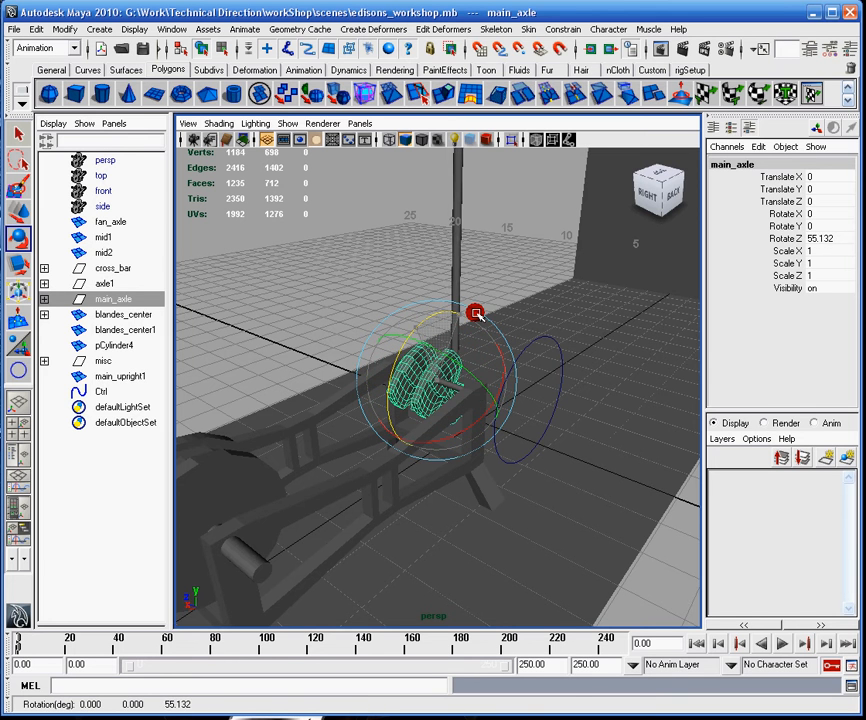
key(z)
mouse_move(574, 339)
alt+mouse_down()
mouse_move(557, 371)
mouse_move(509, 257)
alt+mouse_up()
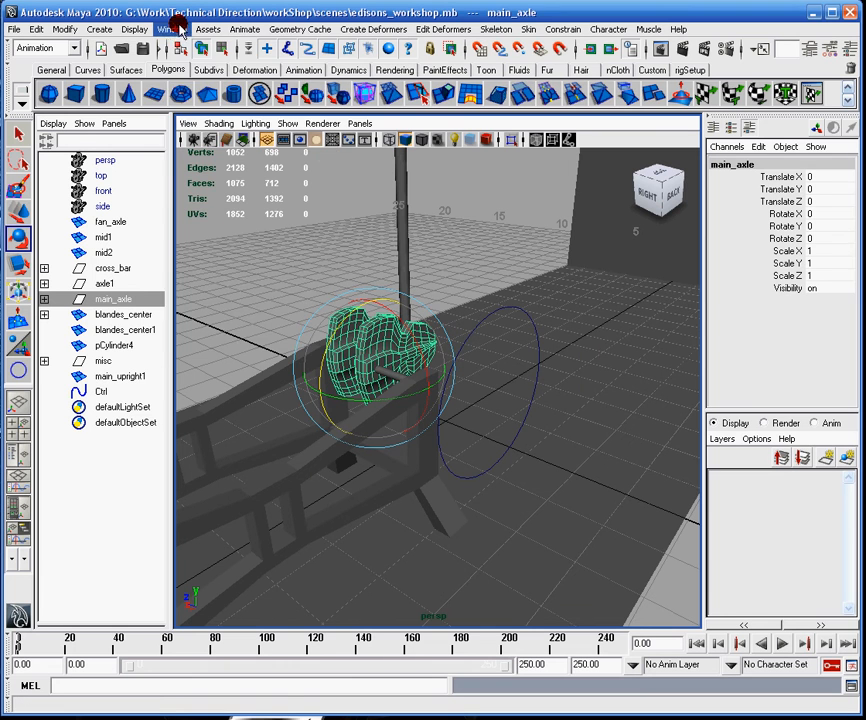
Bring up the Connection Editor with main_axle's attributes loaded as outputs, then move it mostly off-screen
click(172, 29)
mouse_move(200, 52)
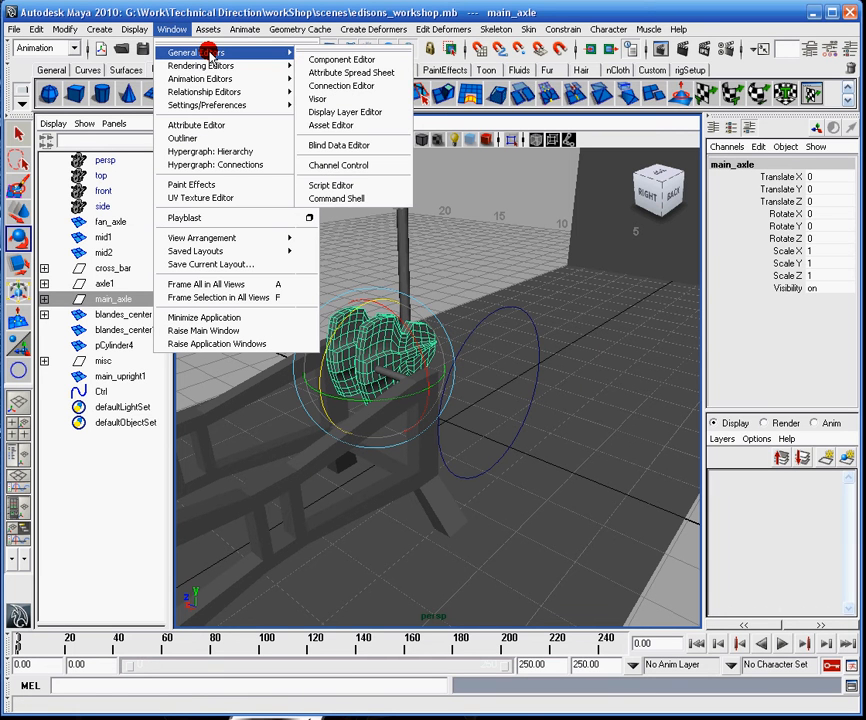
click(341, 85)
drag(135, 158, 265, 146)
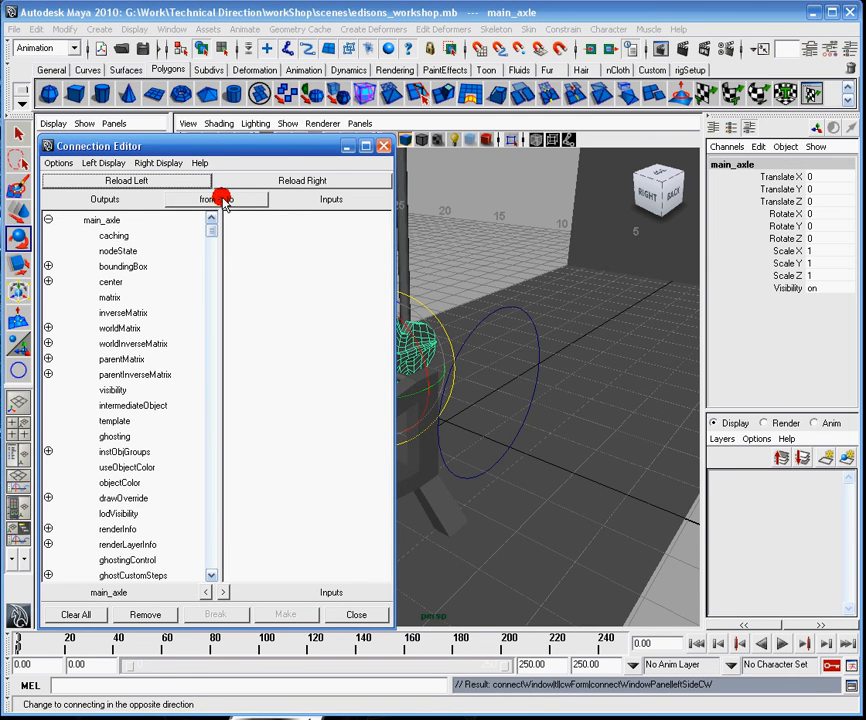
click(215, 199)
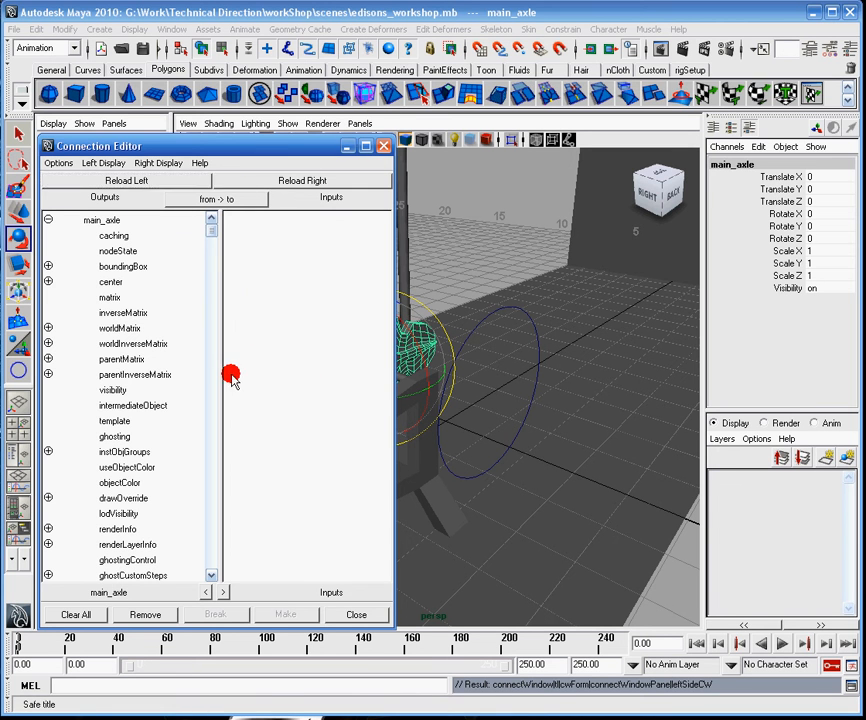
click(383, 146)
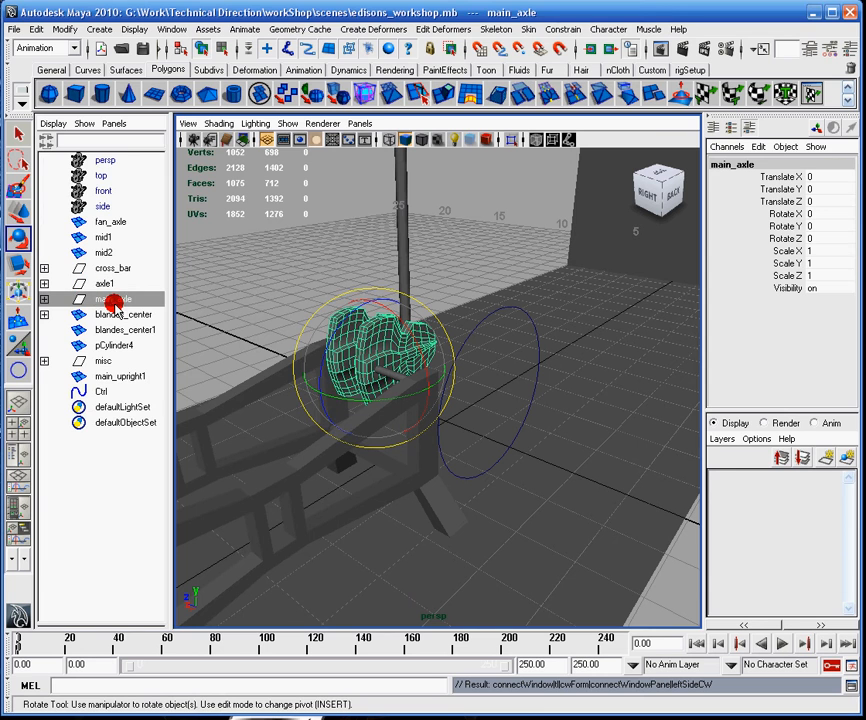
key(g)
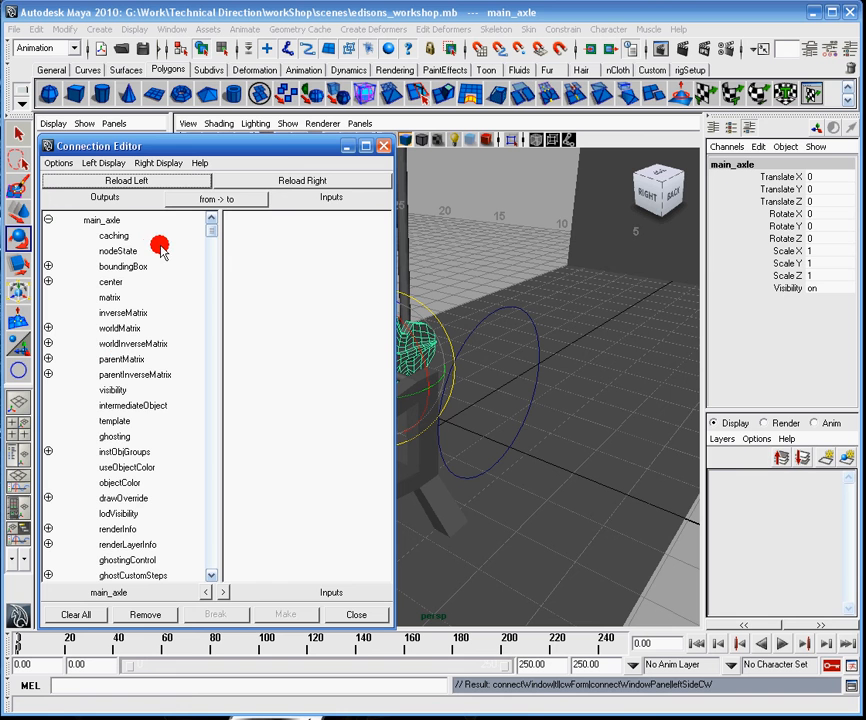
drag(290, 146, 20, 158)
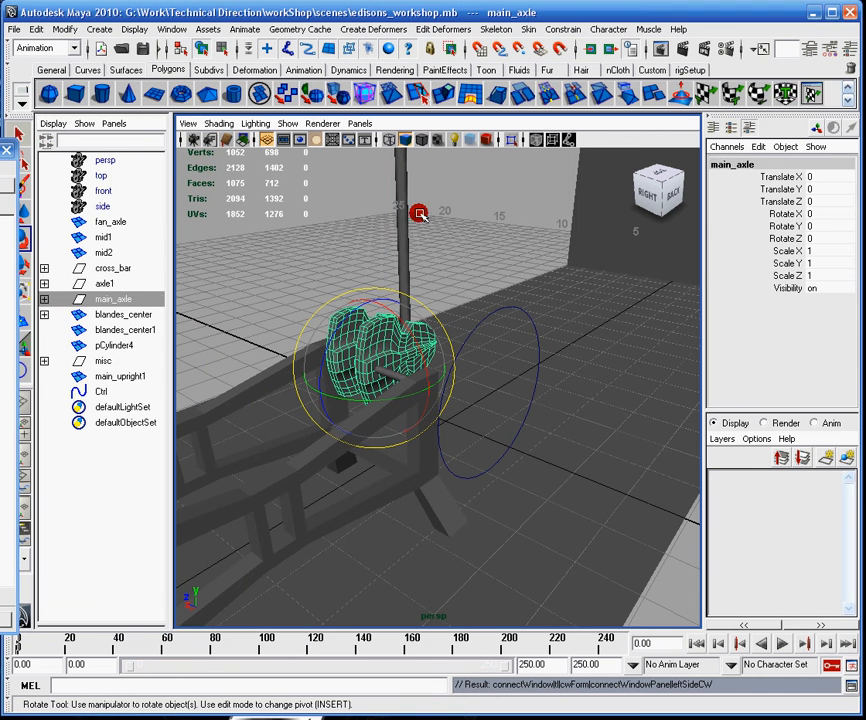
Select Ctrl and load it as the receiving node on the editor's right side
click(500, 311)
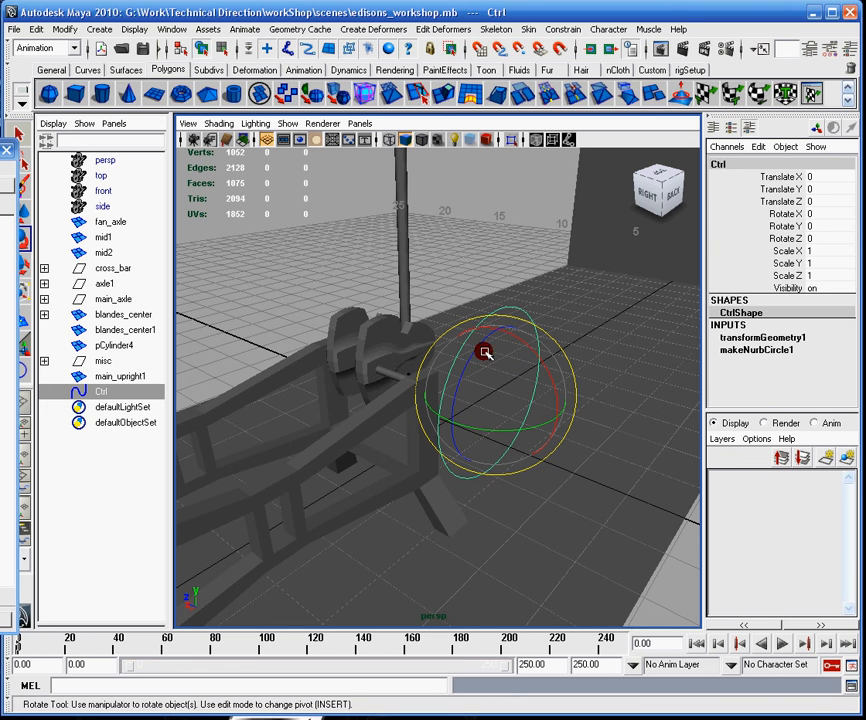
drag(20, 135, 175, 135)
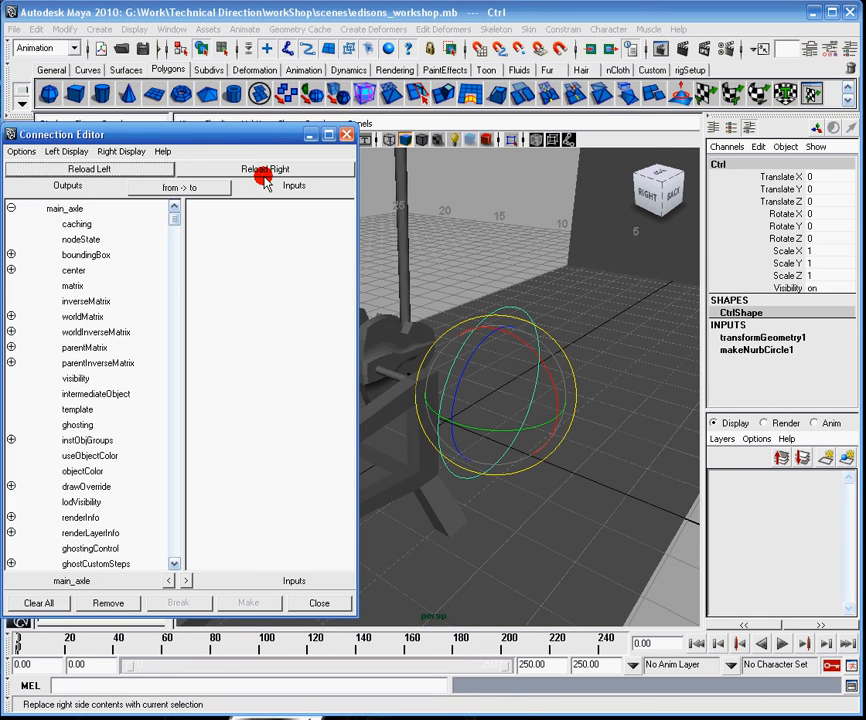
click(270, 169)
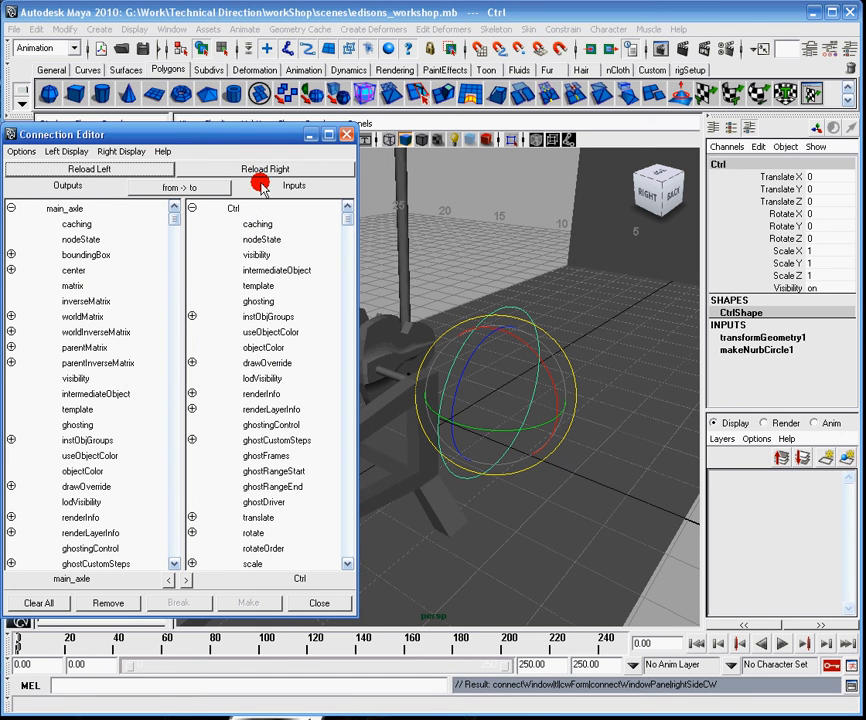
drag(261, 133, 134, 125)
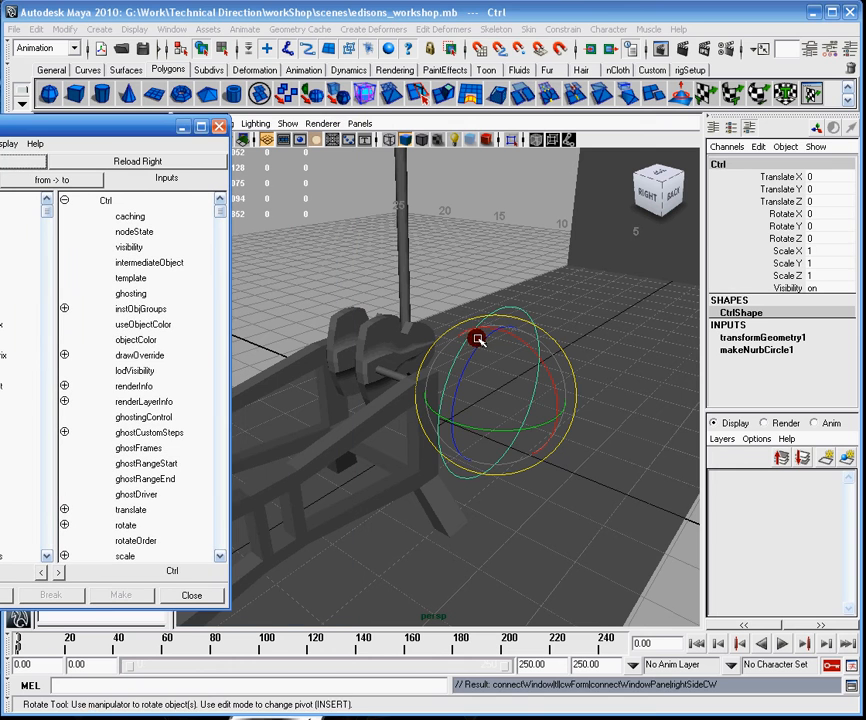
drag(478, 339, 468, 400)
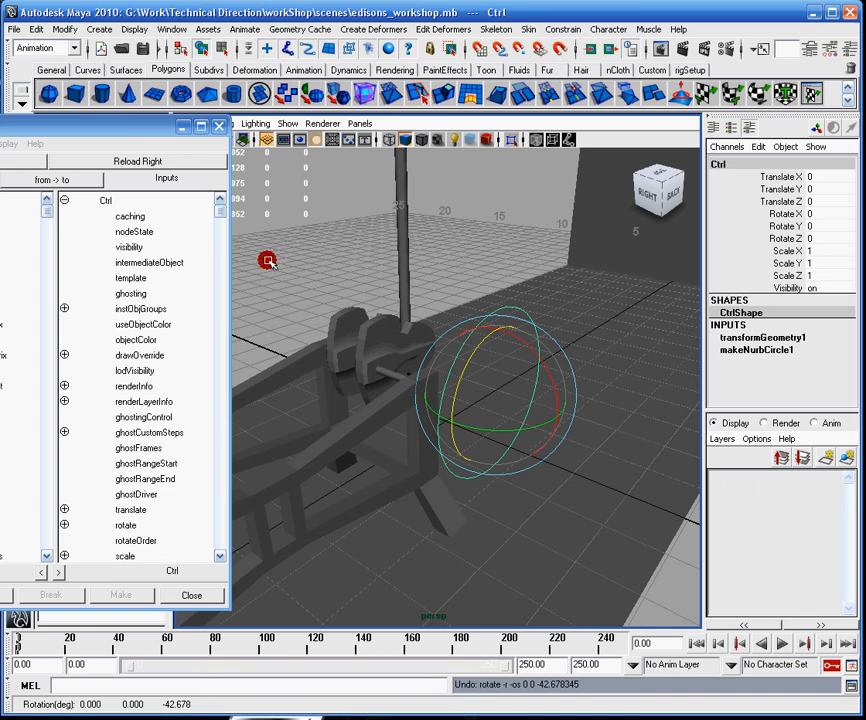
drag(106, 128, 283, 156)
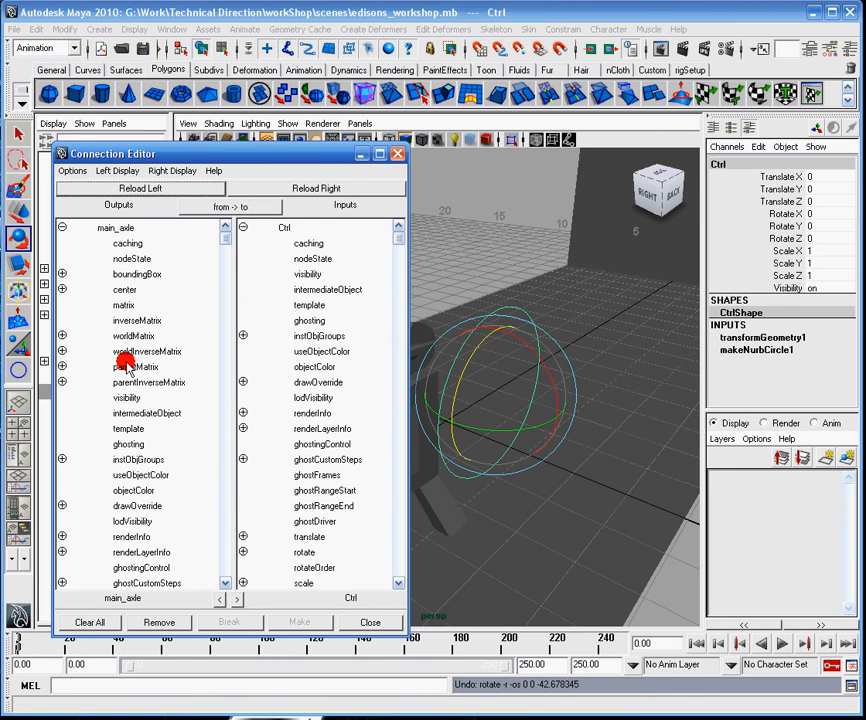
scroll(179, 449, down, 3)
scroll(160, 400, down, 3)
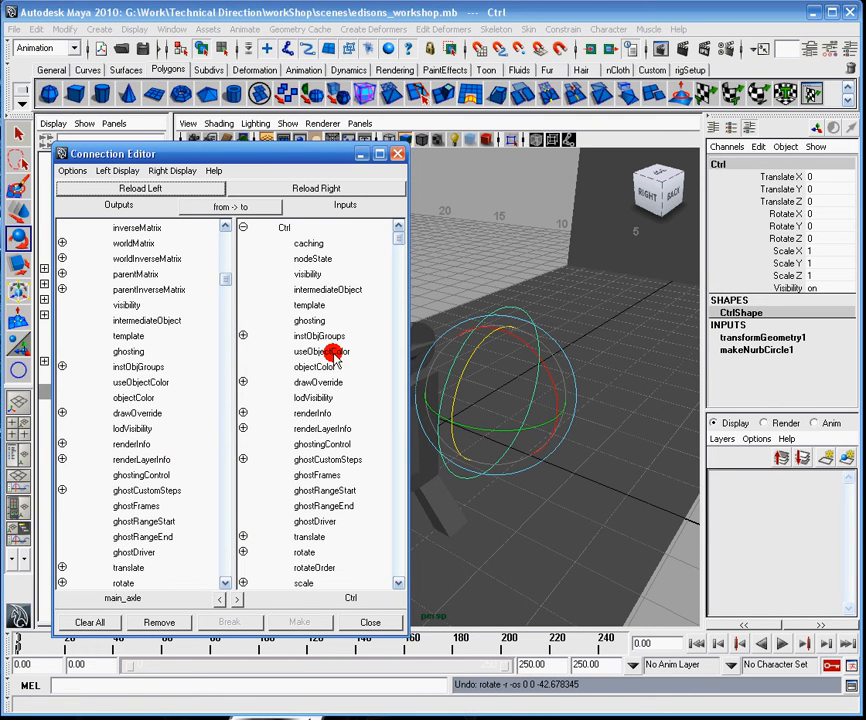
scroll(145, 370, down, 2)
scroll(157, 257, up, 8)
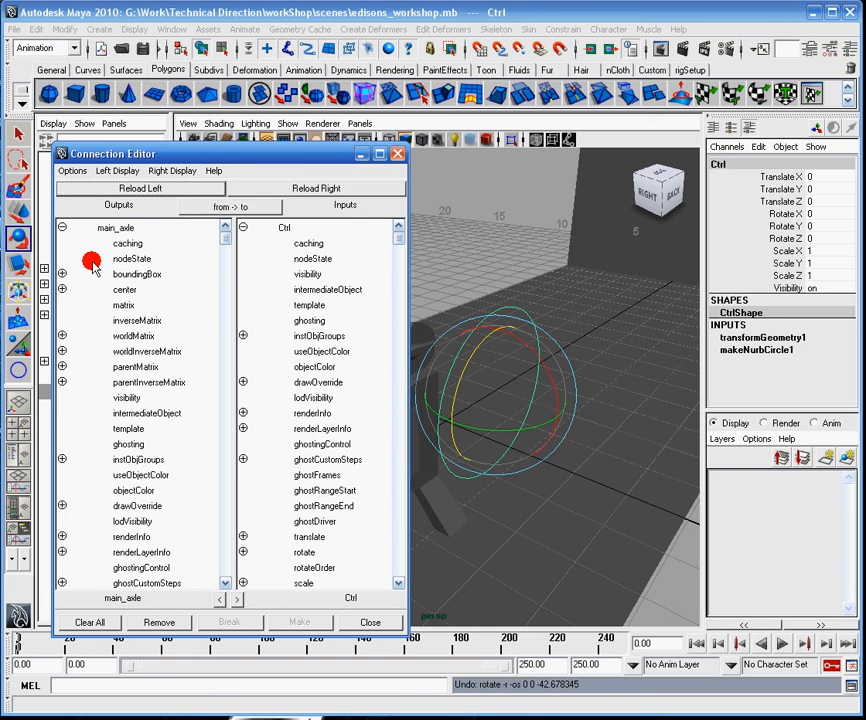
scroll(146, 330, down, 5)
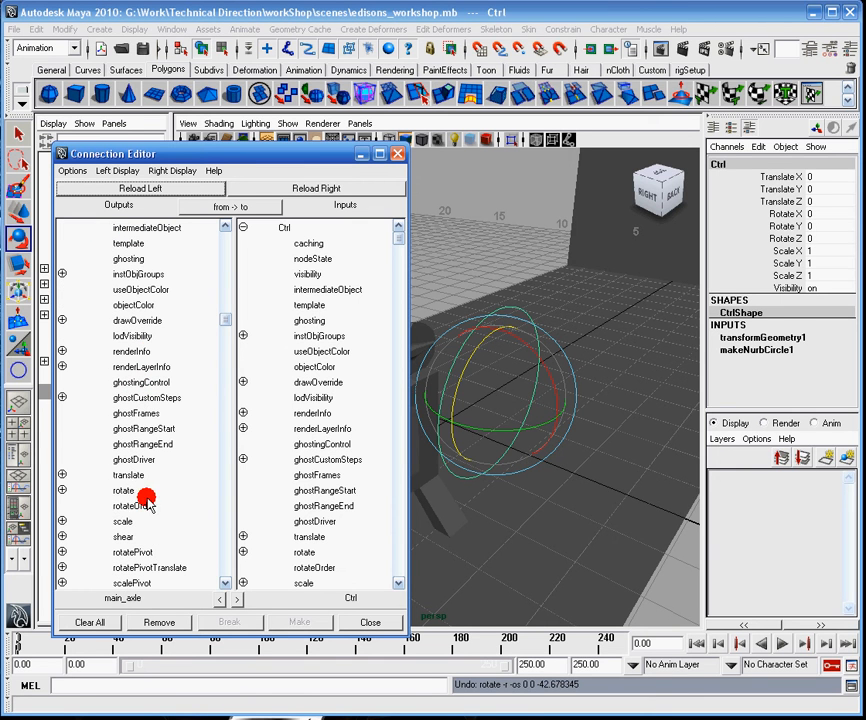
Connect main_axle's rotate to Ctrl's rotate and close the editor
click(123, 490)
scroll(330, 300, down, 3)
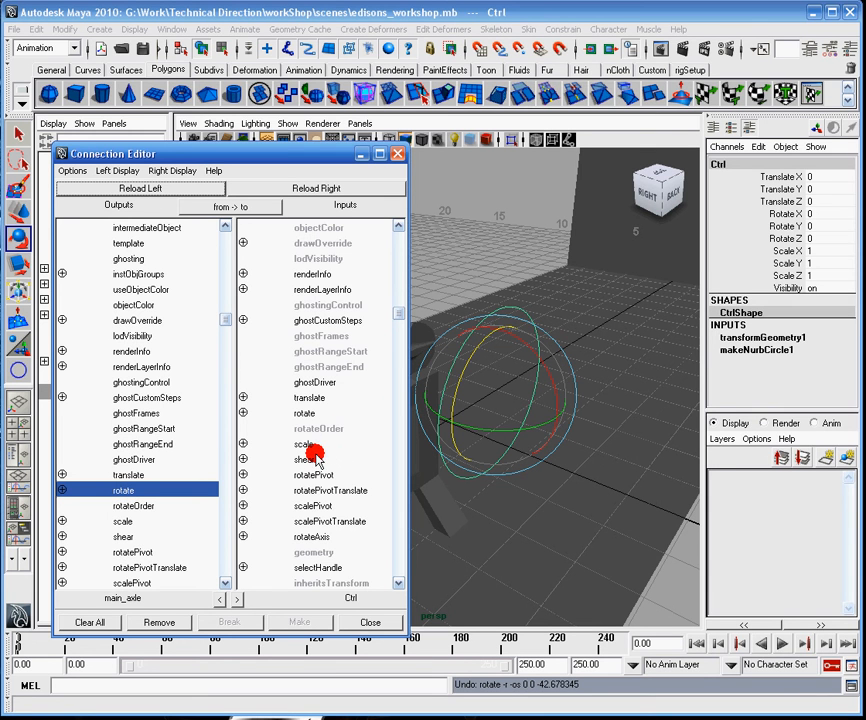
click(304, 413)
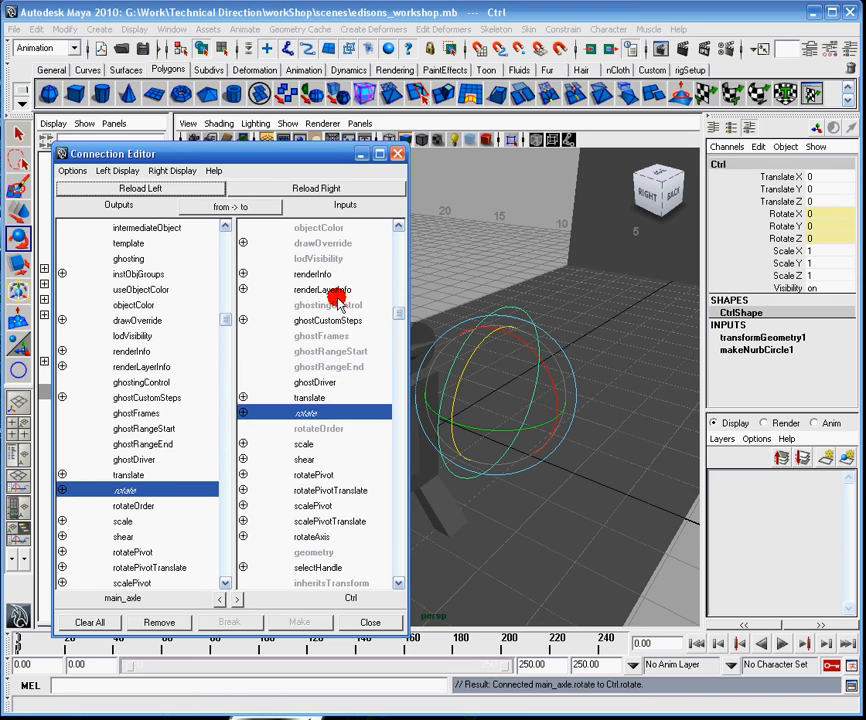
click(397, 154)
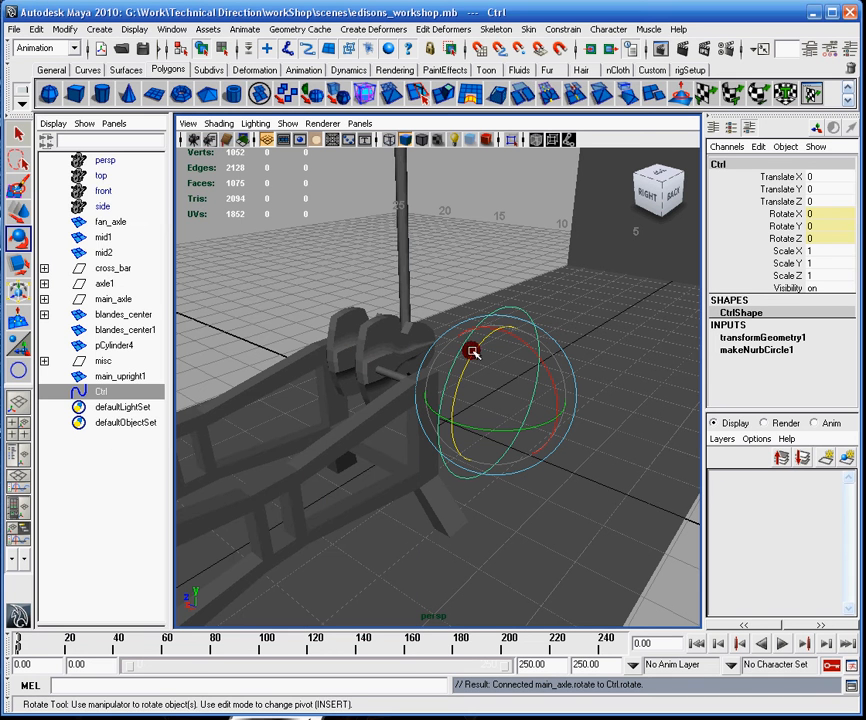
Rotate main_axle to confirm Ctrl turns with it, check Ctrl's Rotate Z, then return to the Connection Editor
drag(470, 348, 447, 445)
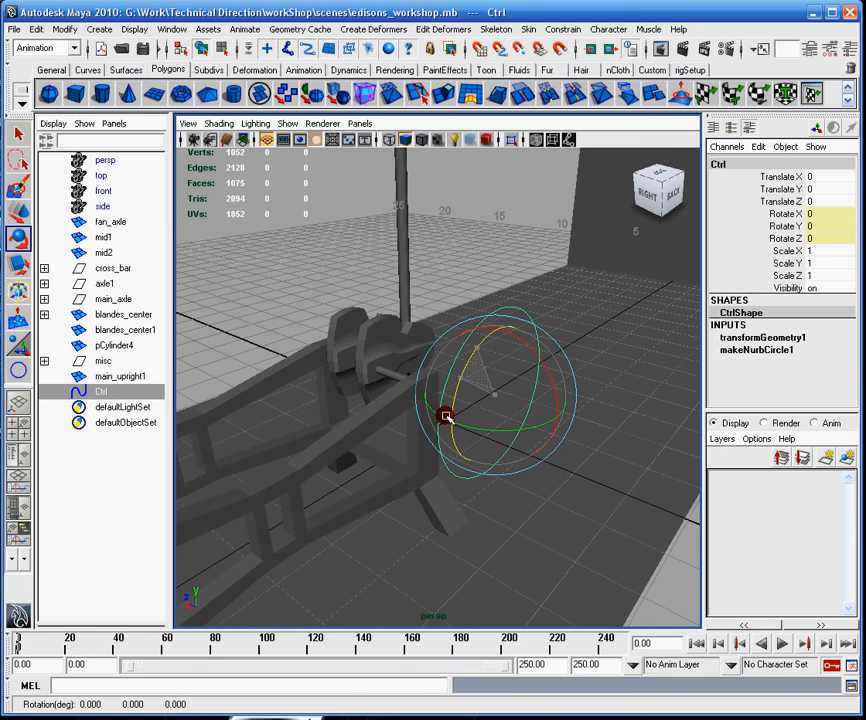
click(113, 298)
mouse_move(352, 312)
mouse_down()
mouse_move(334, 388)
mouse_move(354, 304)
mouse_move(483, 312)
mouse_up()
click(483, 312)
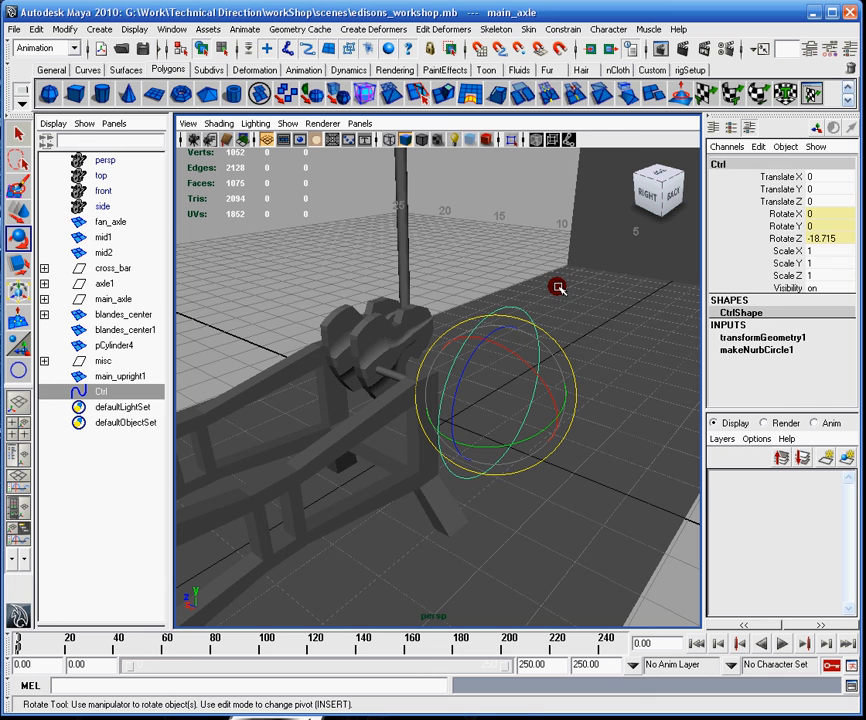
click(345, 255)
click(360, 300)
drag(362, 302, 369, 303)
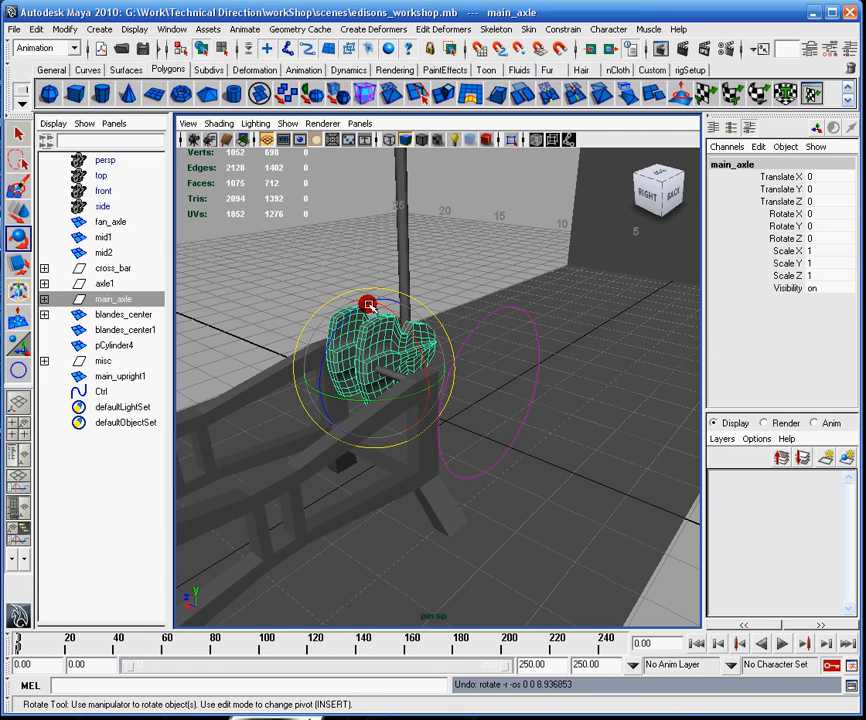
key(alt+Tab)
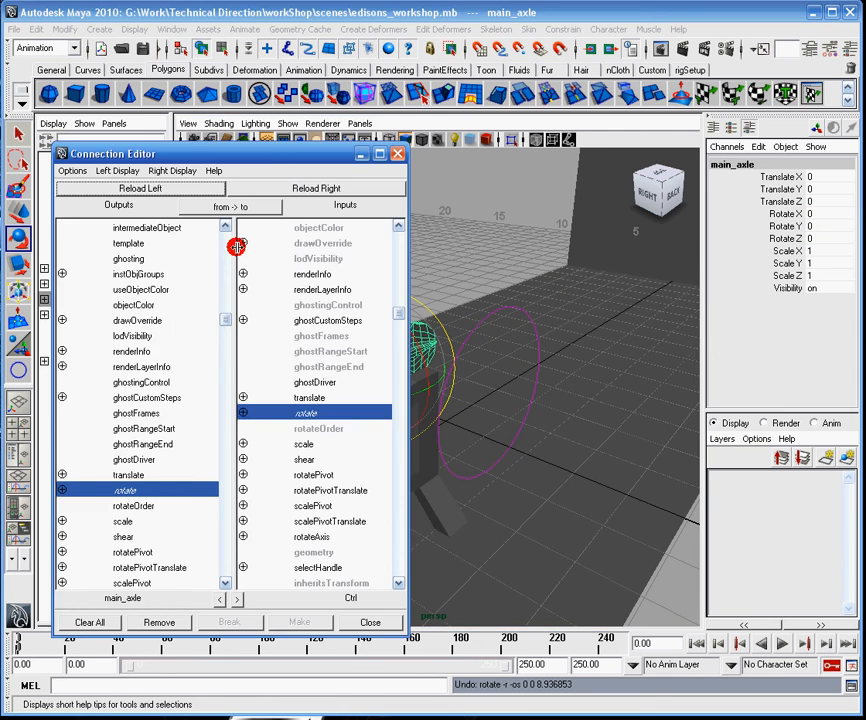
scroll(148, 322, up, 5)
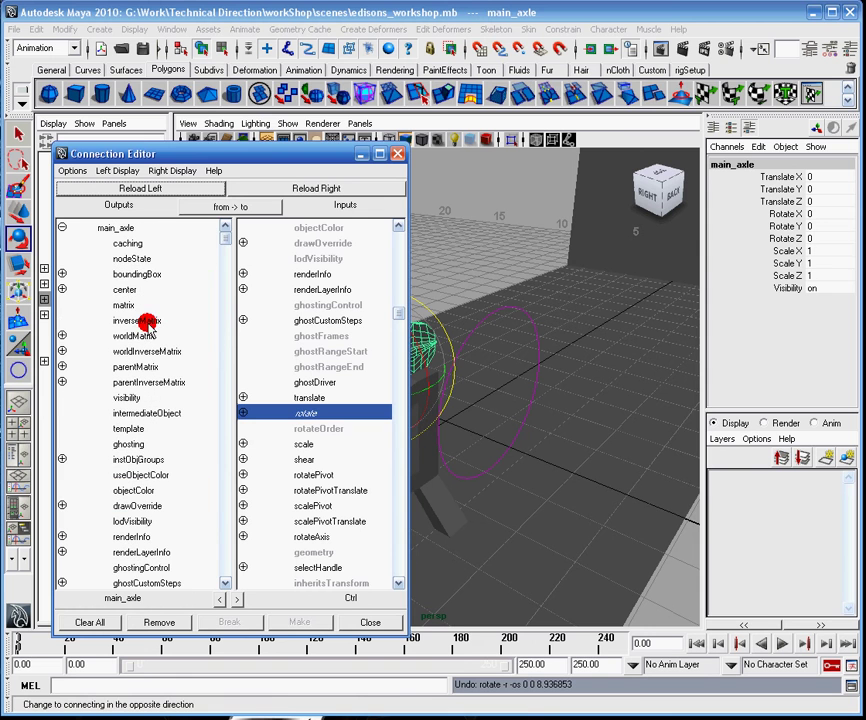
Load Ctrl as the connection source and main_axle as the receiving node
click(504, 315)
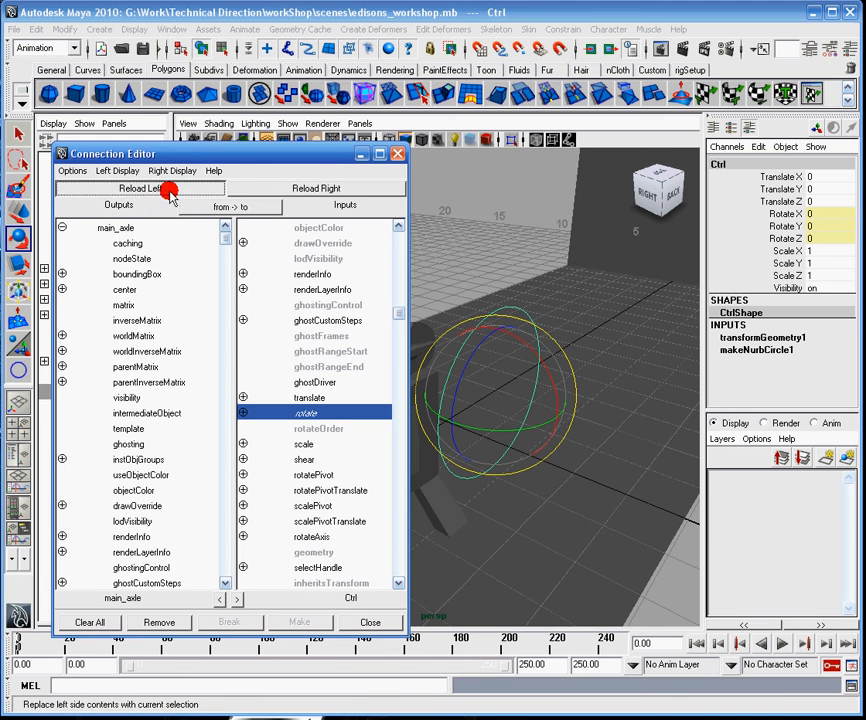
click(170, 190)
drag(332, 153, 118, 128)
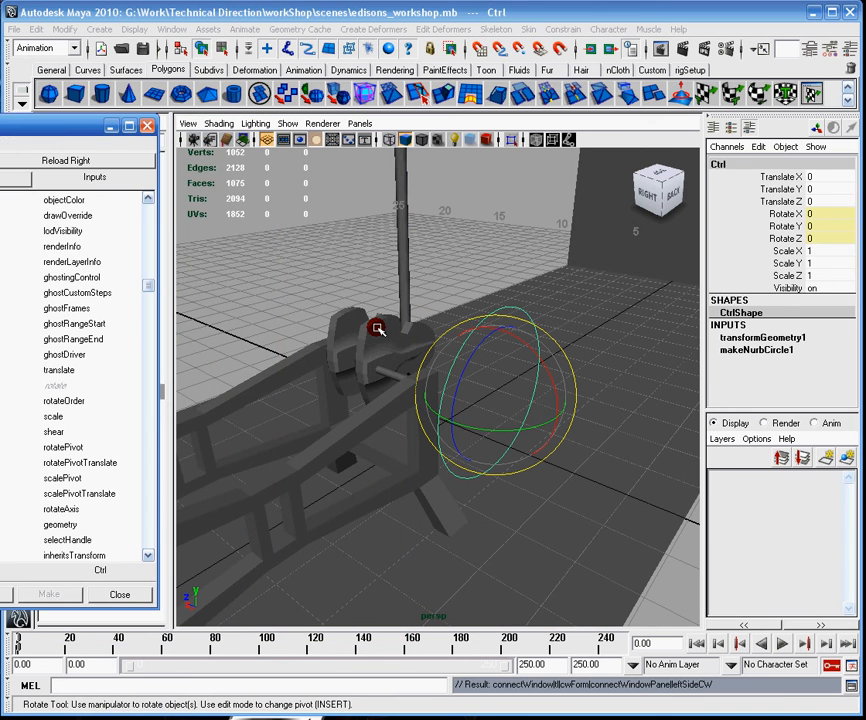
click(378, 328)
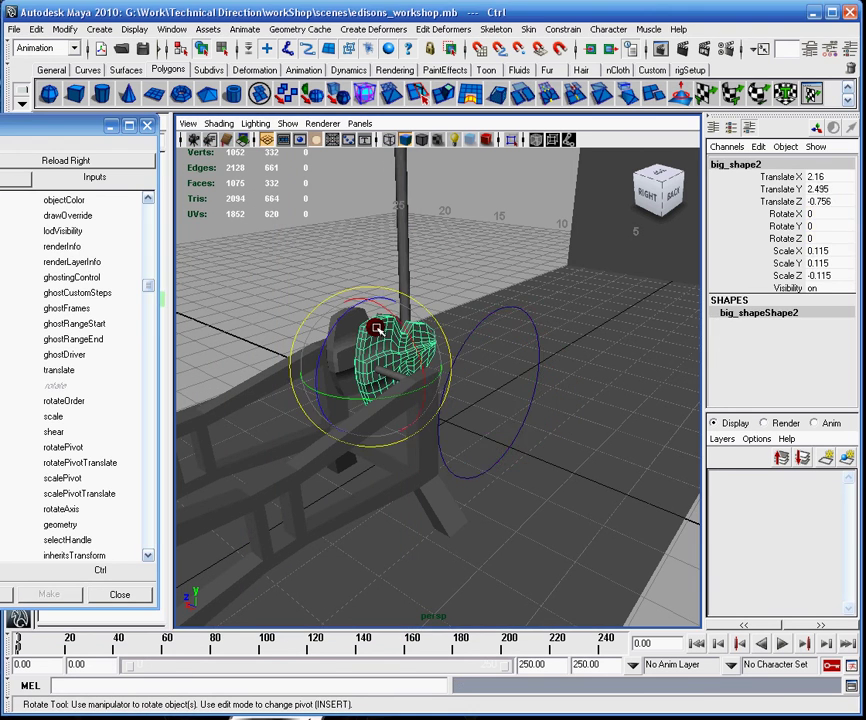
click(65, 160)
drag(70, 128, 150, 164)
scroll(345, 320, up, 5)
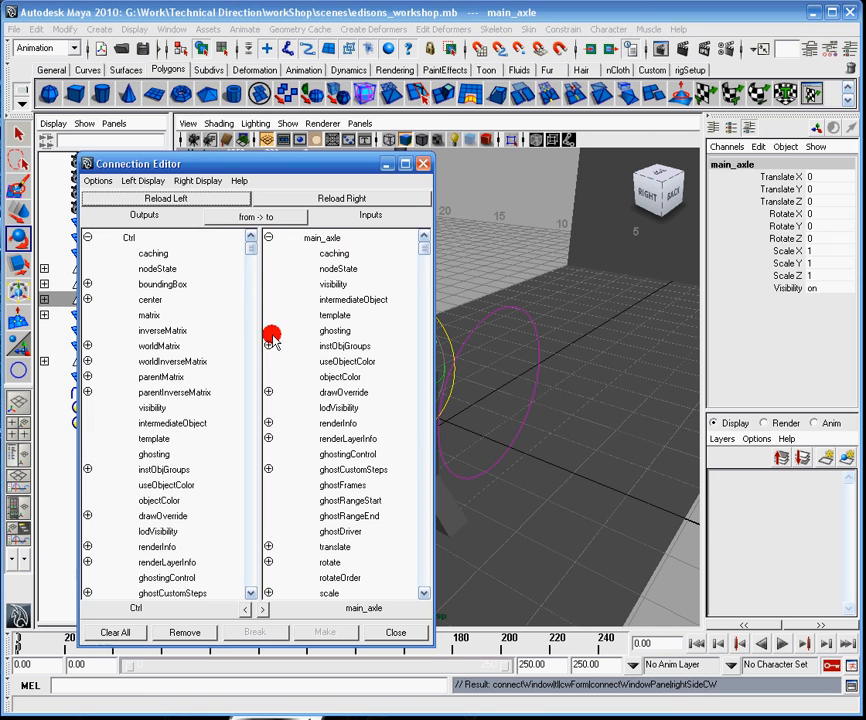
scroll(186, 333, down, 4)
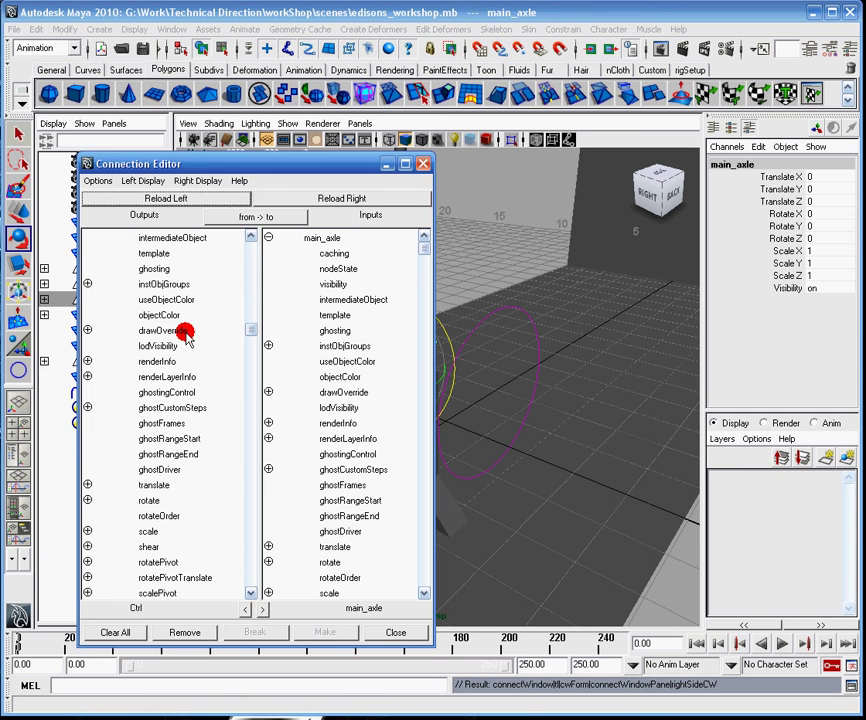
Connect Ctrl's rotate to main_axle's rotate, creating a cycle, and close the editor
click(150, 500)
scroll(368, 368, down, 3)
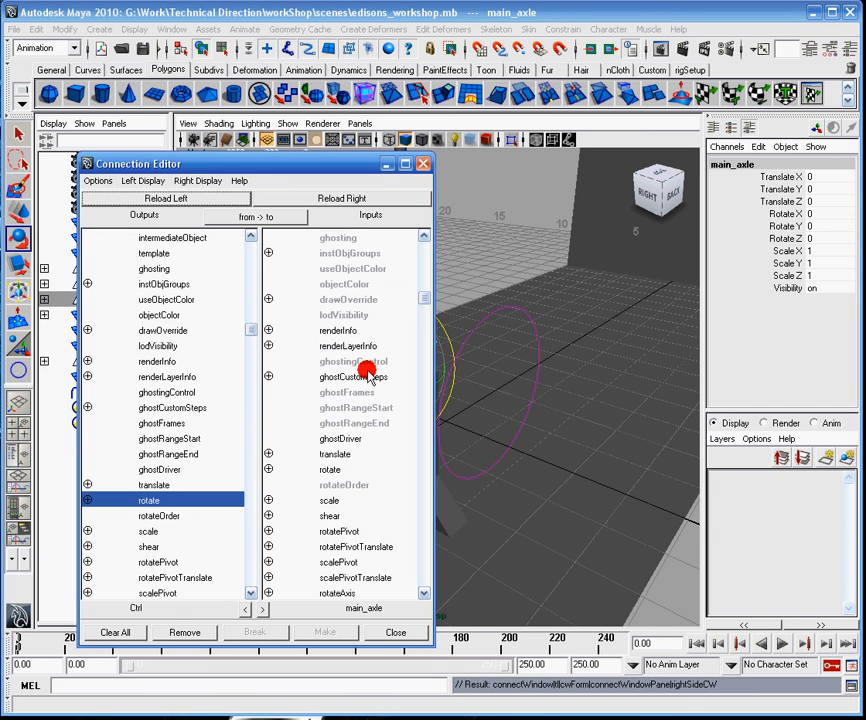
click(333, 469)
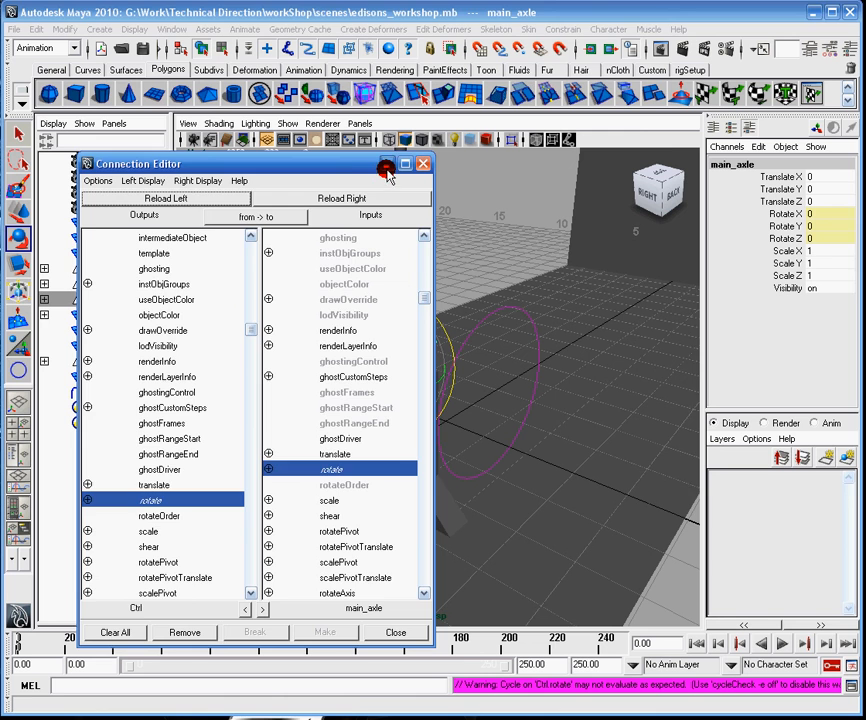
click(387, 165)
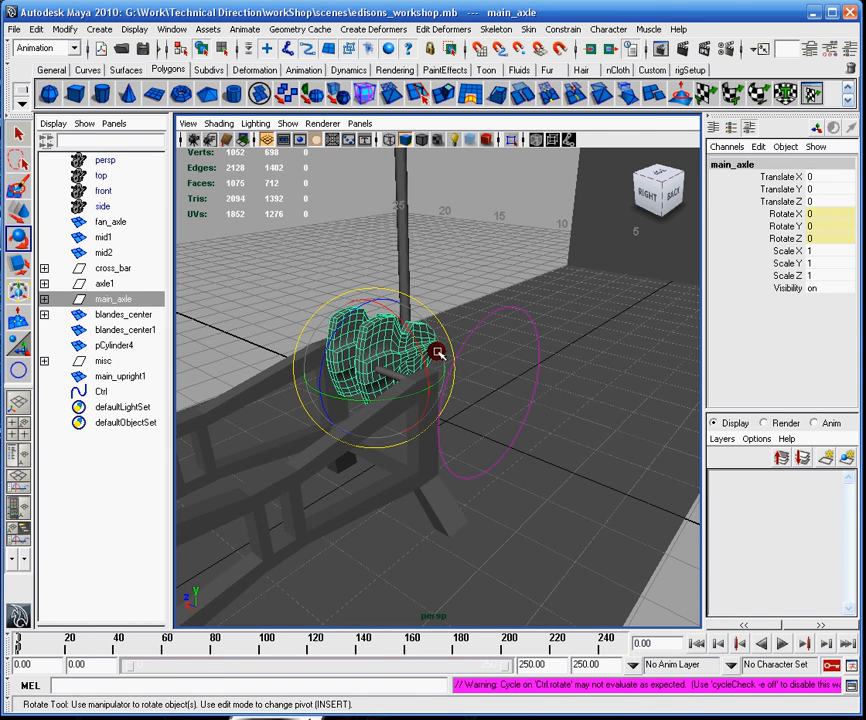
Select Ctrl and undo its earlier test rotation
click(481, 321)
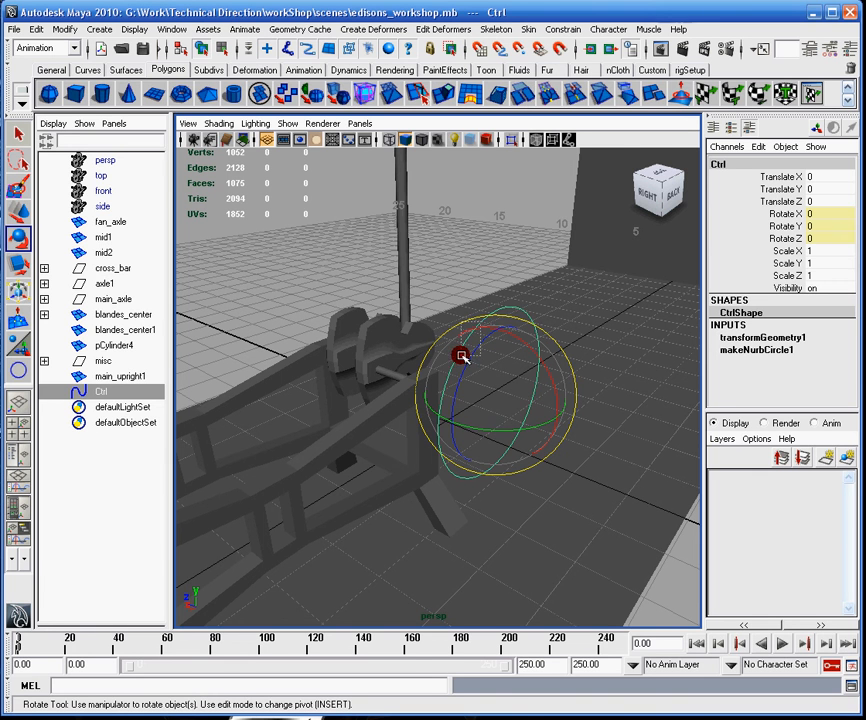
key(ctrl+z)
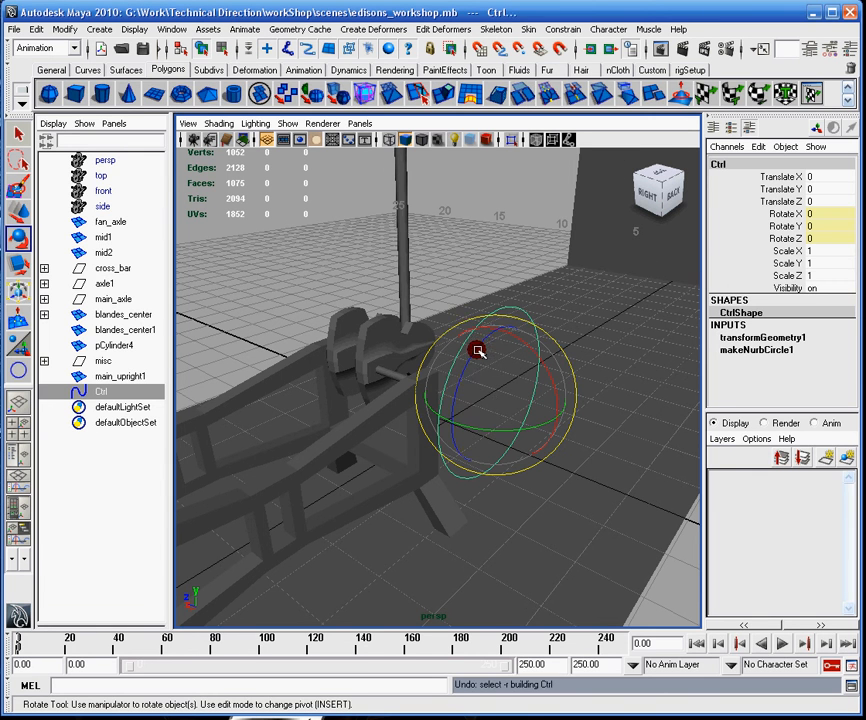
key(ctrl+z)
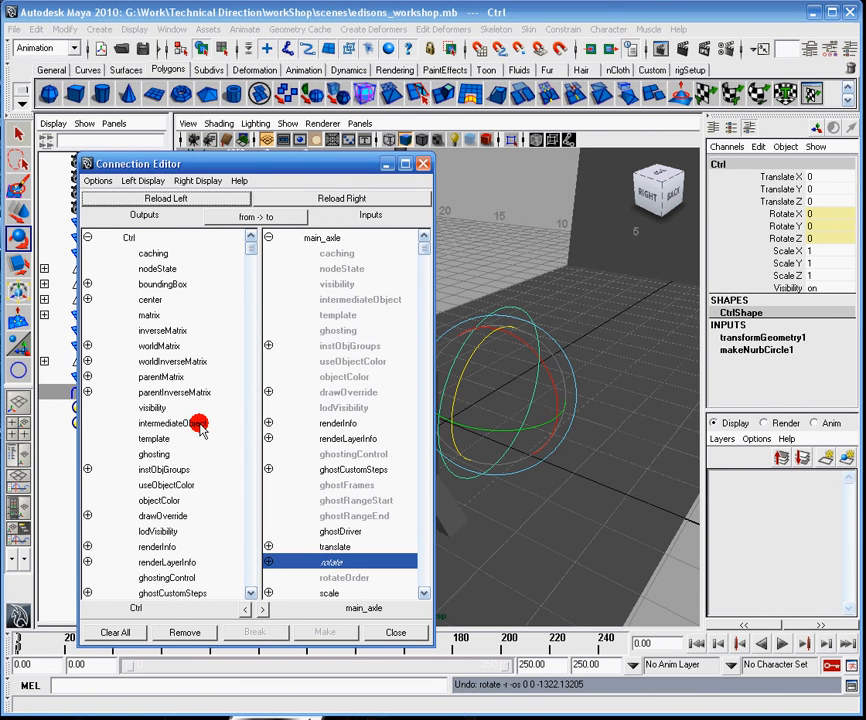
scroll(199, 423, down, 3)
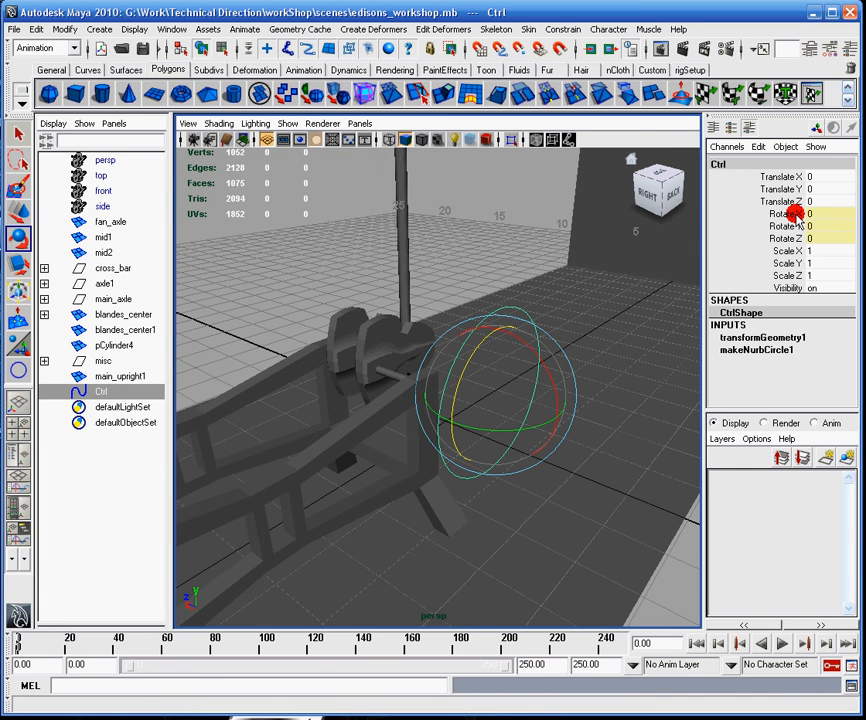
Pick Ctrl's Rotate X, Y and Z channels and break their incoming connections
drag(795, 213, 797, 226)
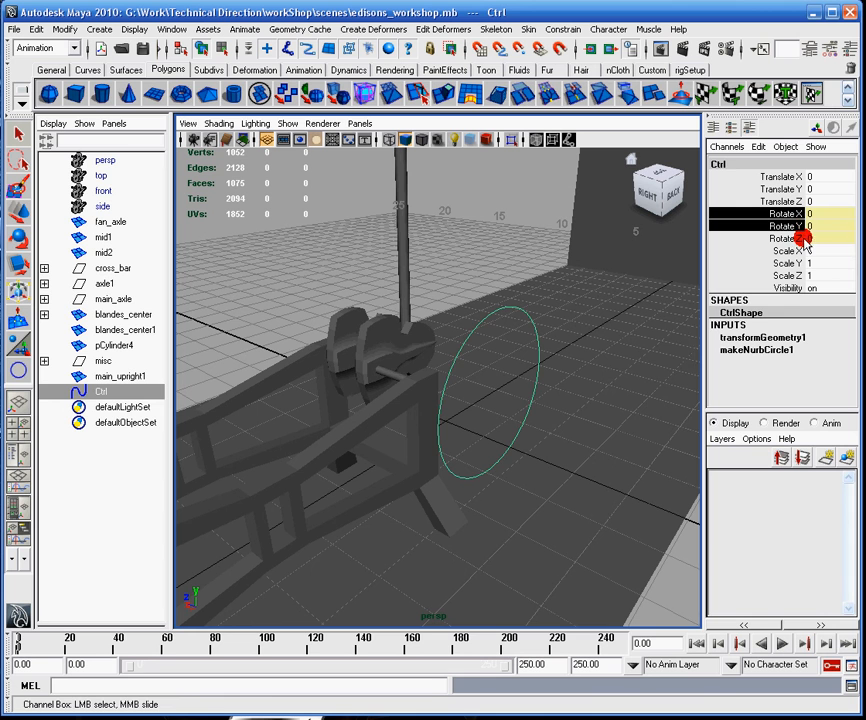
click(80, 300)
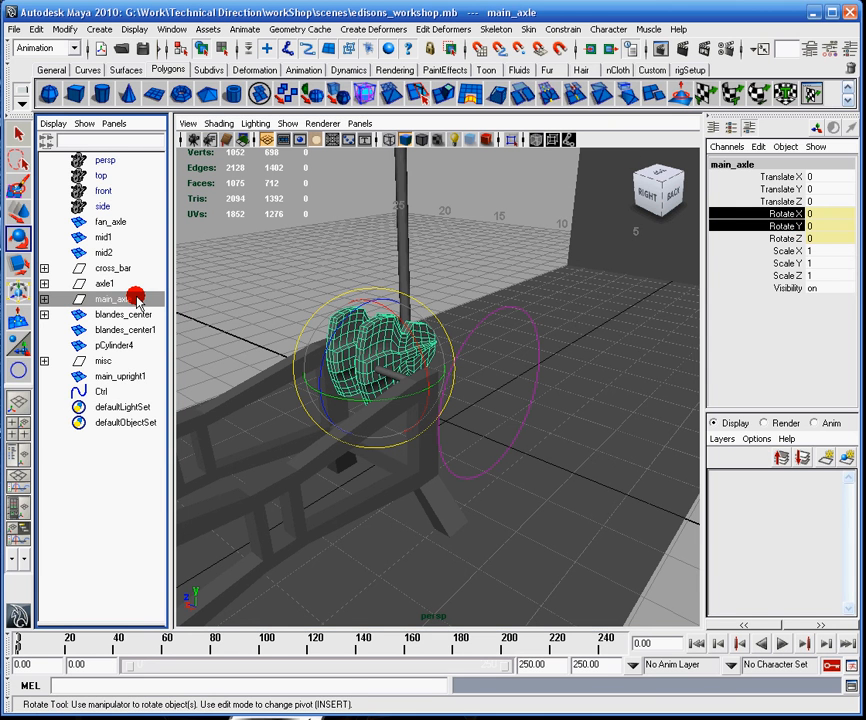
click(490, 318)
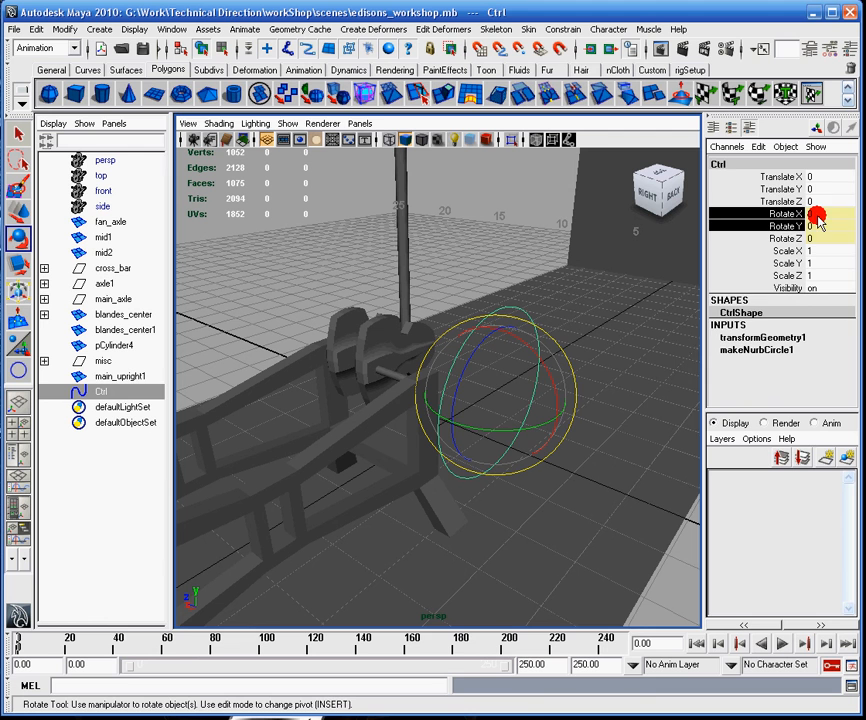
mouse_move(818, 215)
mouse_down()
mouse_move(828, 240)
mouse_move(790, 240)
mouse_up()
right_click(789, 238)
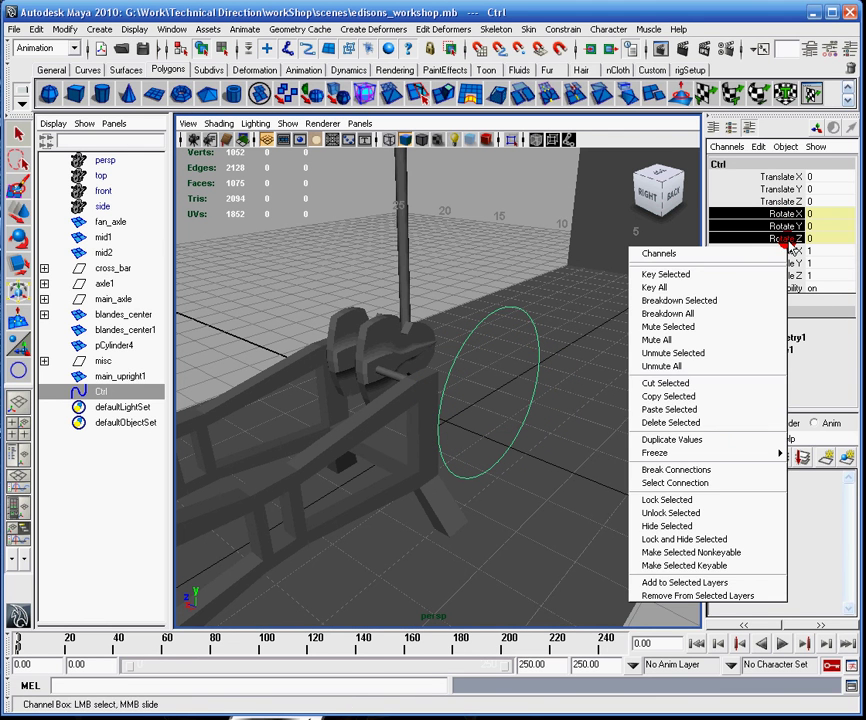
click(705, 470)
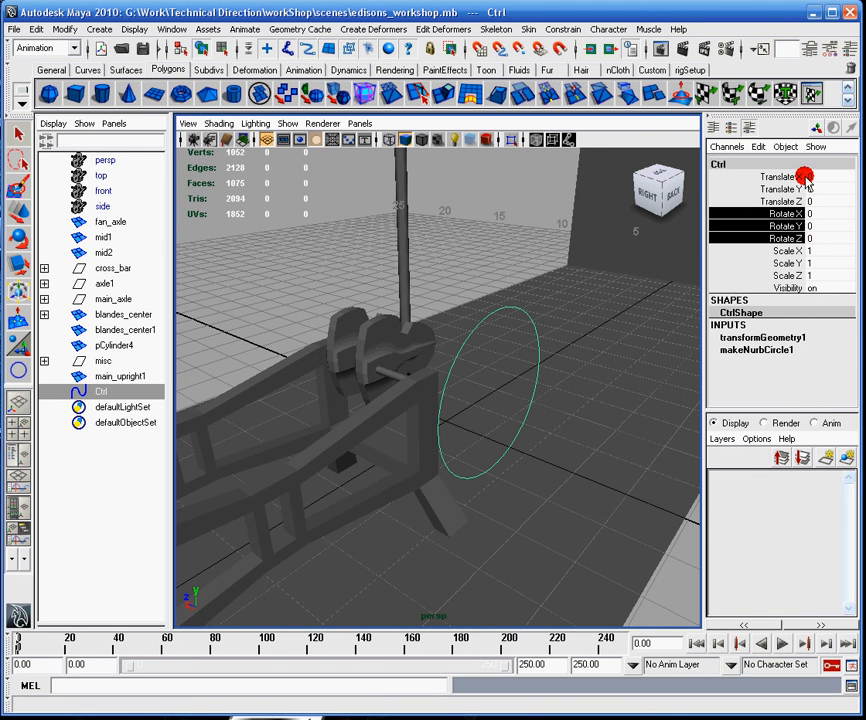
Break Ctrl's rotate connections again and spin Ctrl in Z to see main_axle follow
right_click(781, 214)
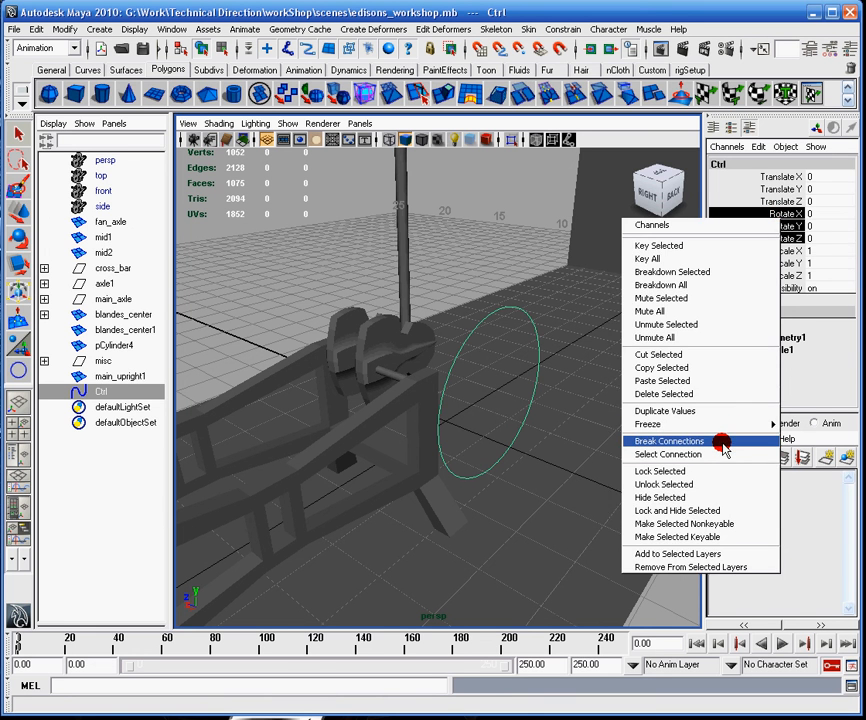
click(838, 220)
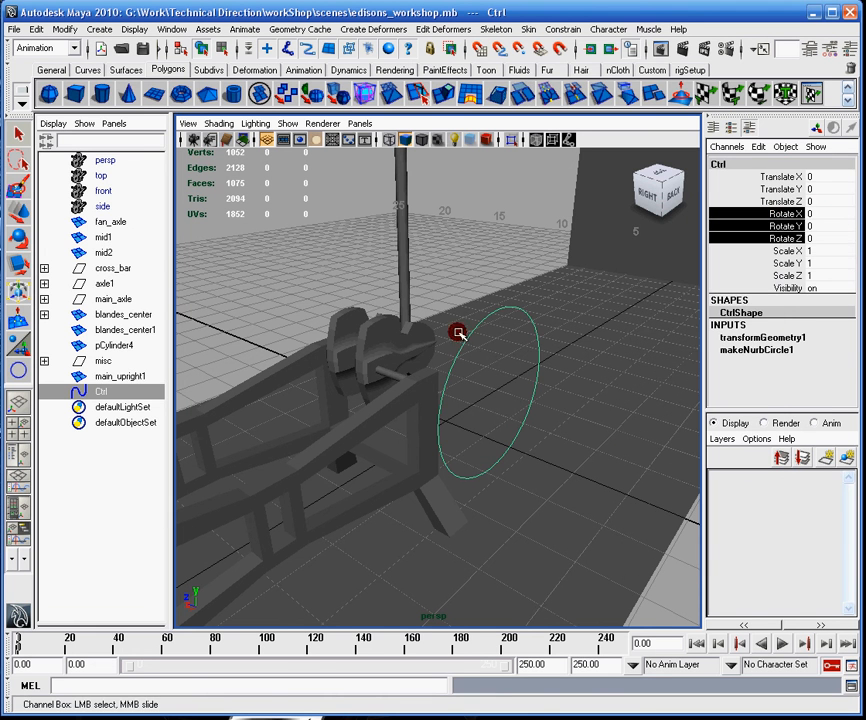
click(489, 316)
key(e)
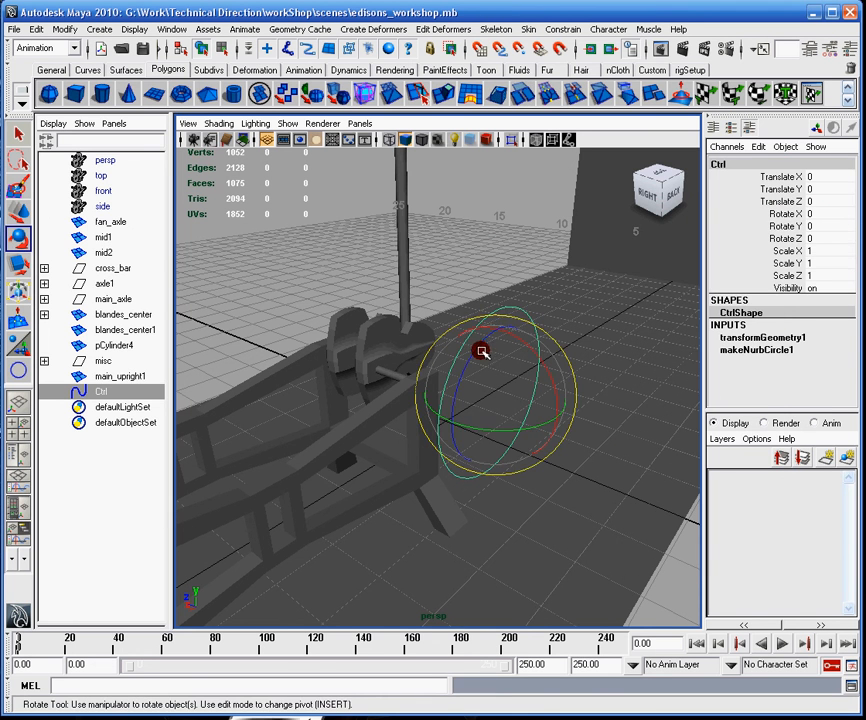
drag(482, 351, 390, 377)
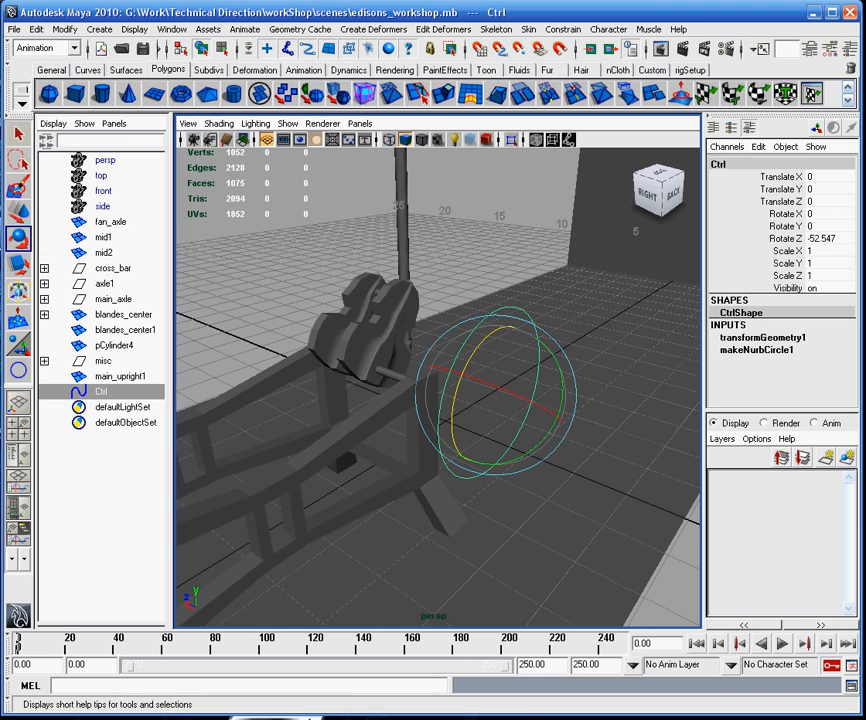
Review the Ctrl–main_axle connections, edit Ctrl's Rotate Z and turn it around Z once more
key(ctrl)
click(165, 198)
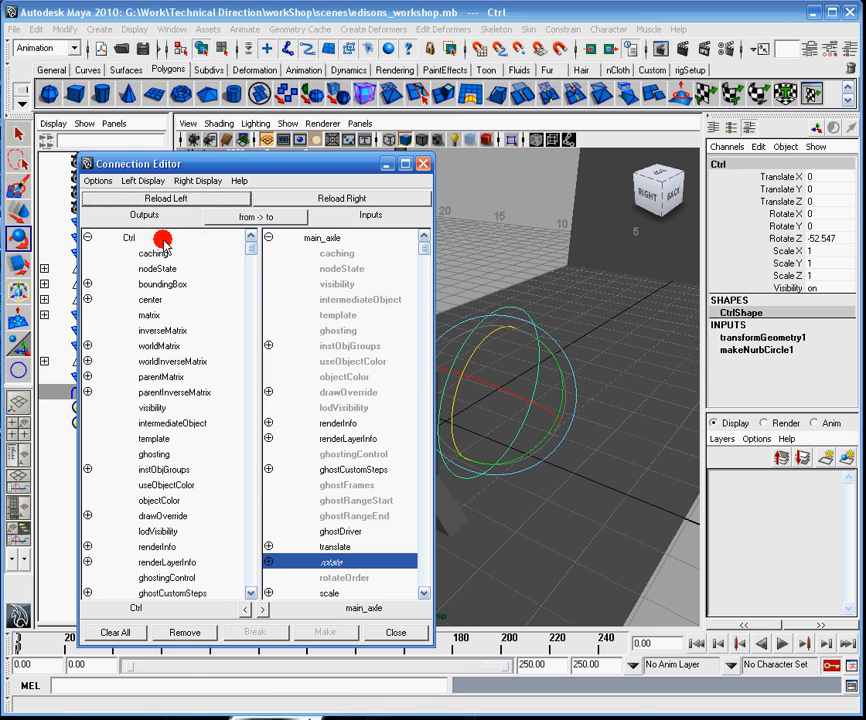
click(422, 163)
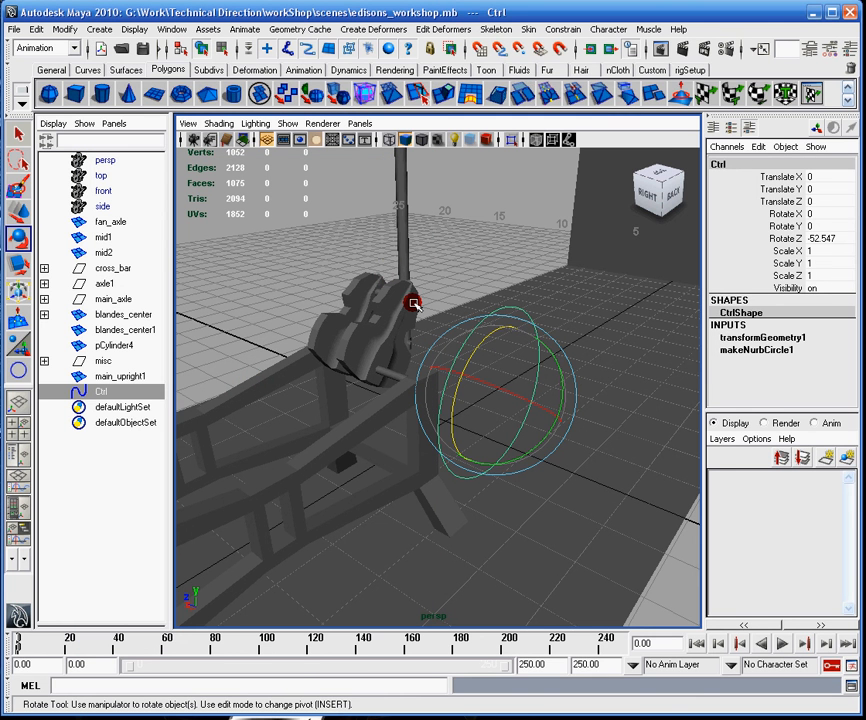
click(820, 238)
text(0)
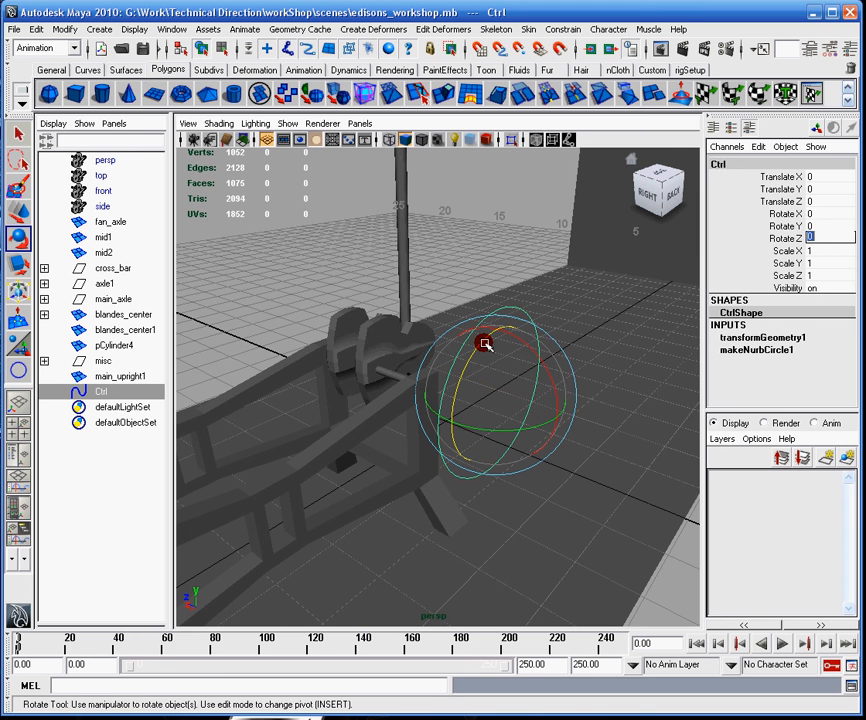
mouse_move(479, 341)
mouse_down()
mouse_move(457, 405)
mouse_move(481, 345)
mouse_move(479, 369)
mouse_up()
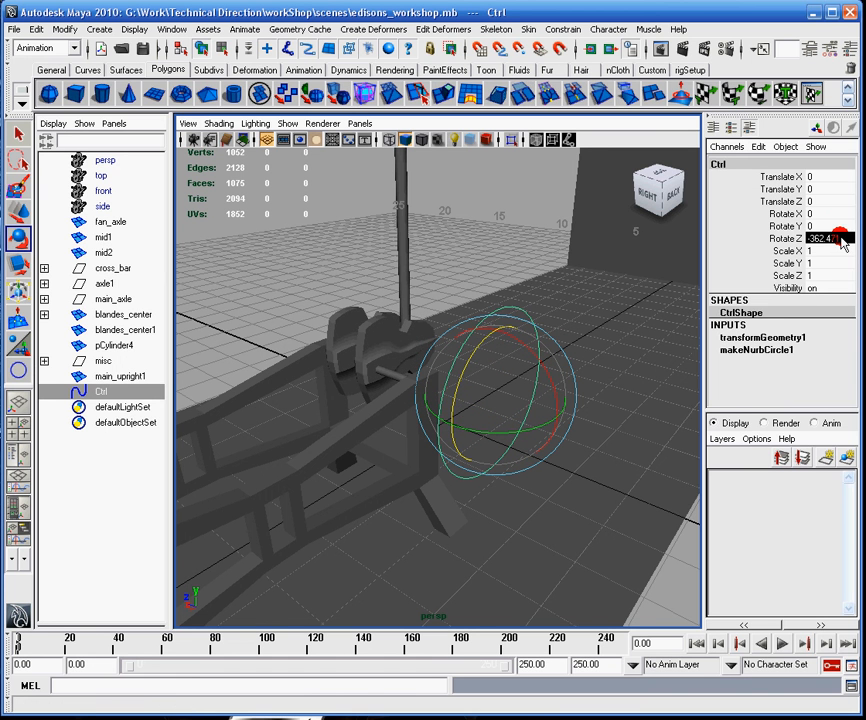
click(830, 237)
text(w)
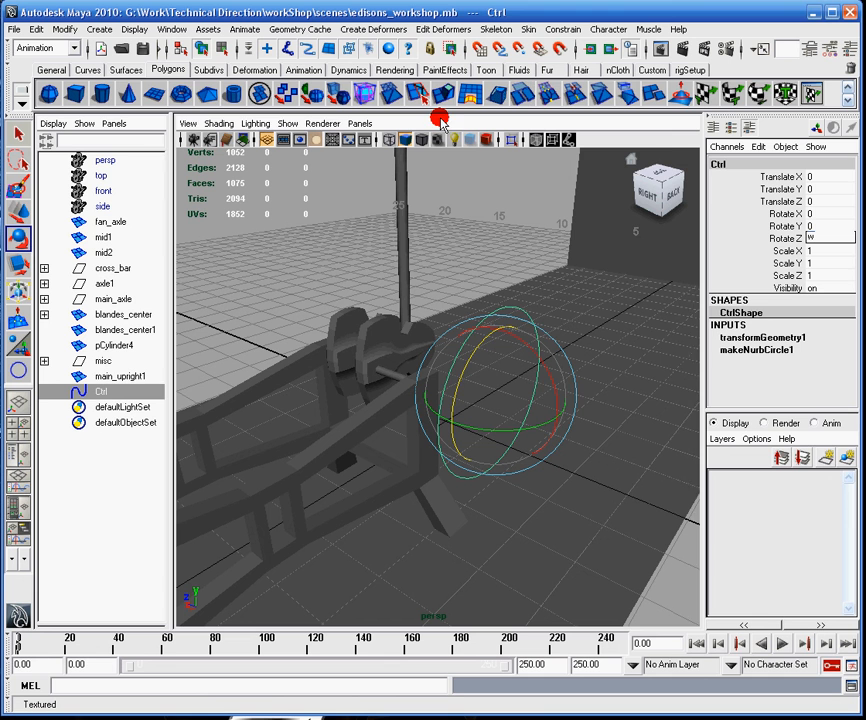
key(w)
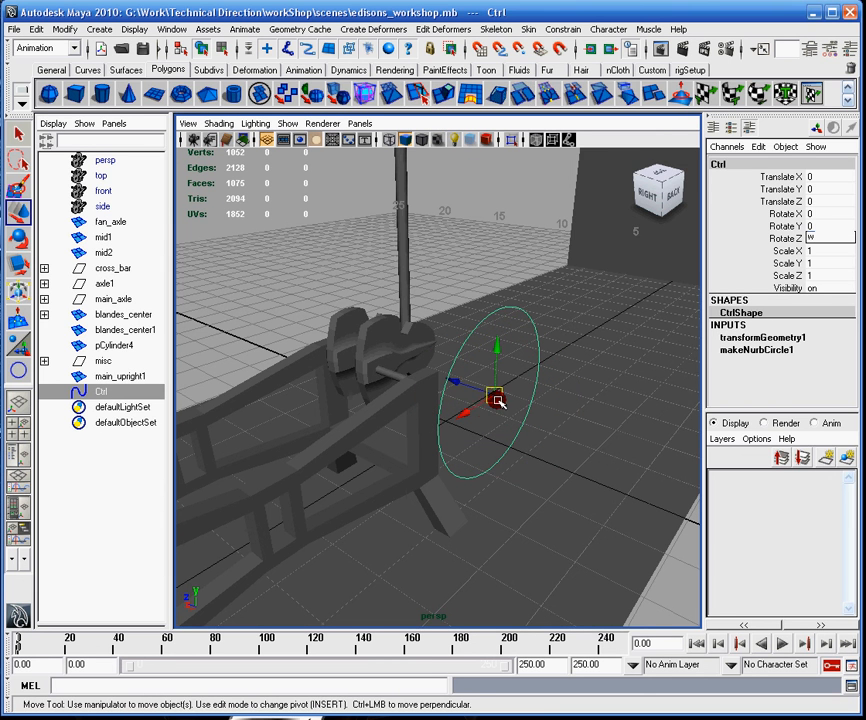
alt+drag(496, 394, 494, 397)
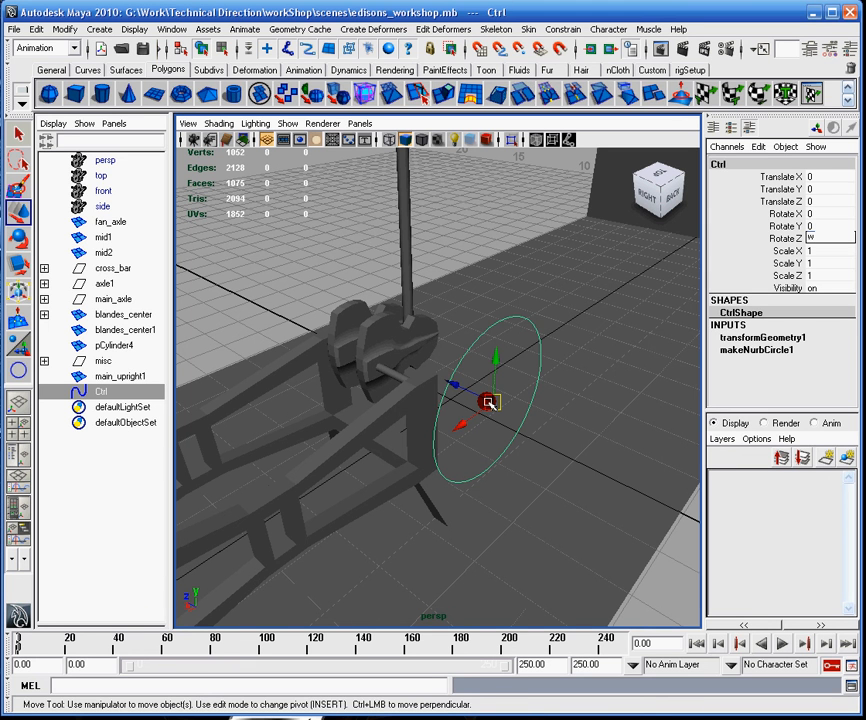
drag(489, 403, 408, 414)
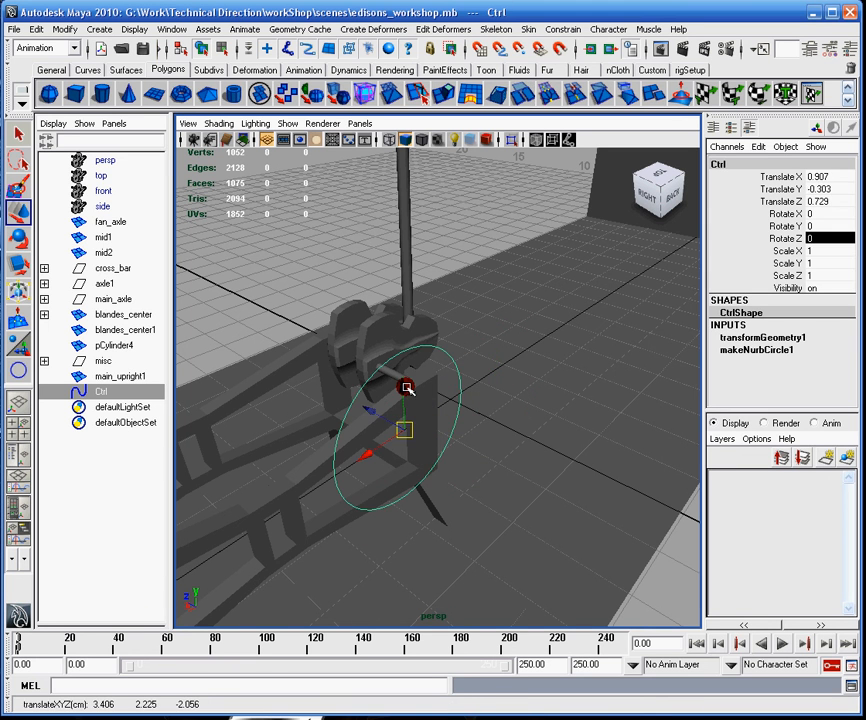
key(r)
key(e)
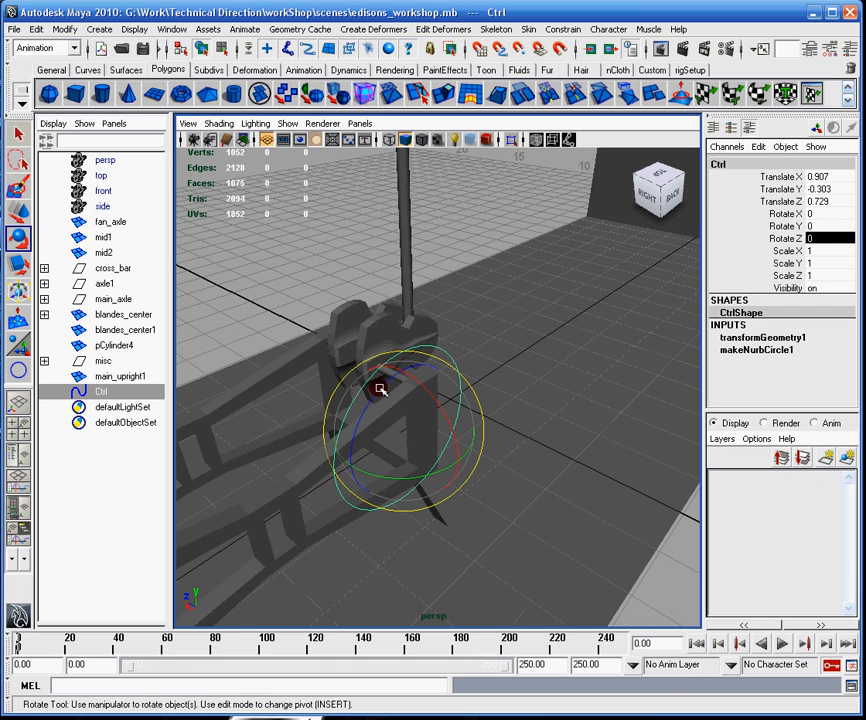
mouse_move(380, 389)
mouse_down()
mouse_move(350, 466)
mouse_move(333, 455)
mouse_up()
key(ctrl+z)
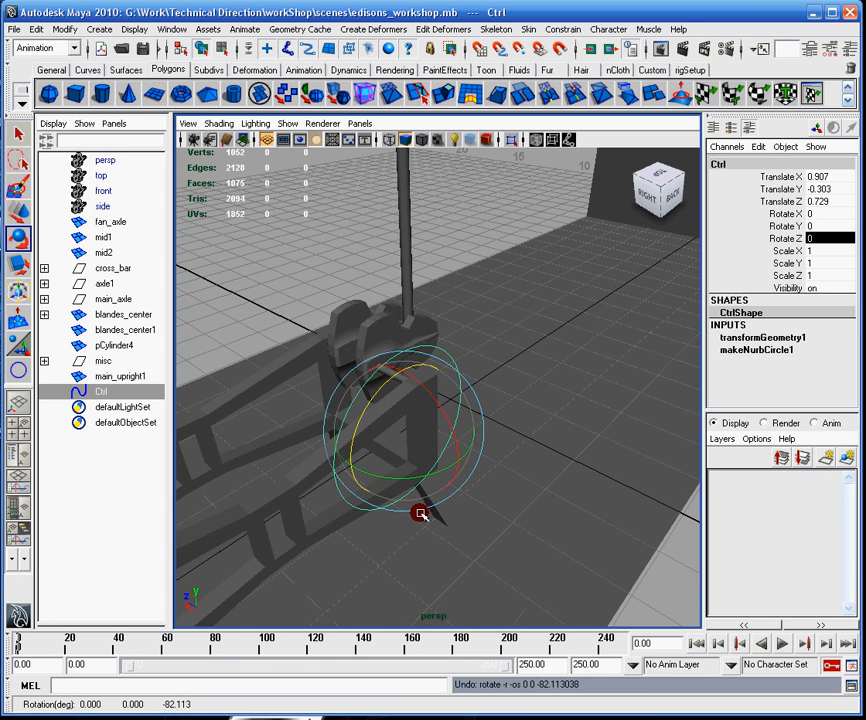
key(ctrl+z)
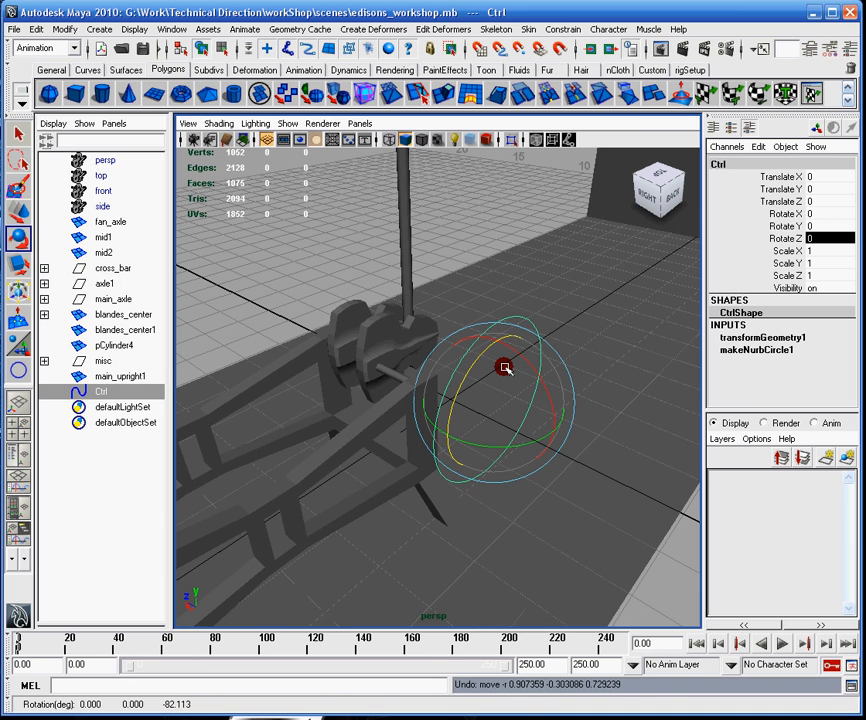
key(w)
click(778, 176)
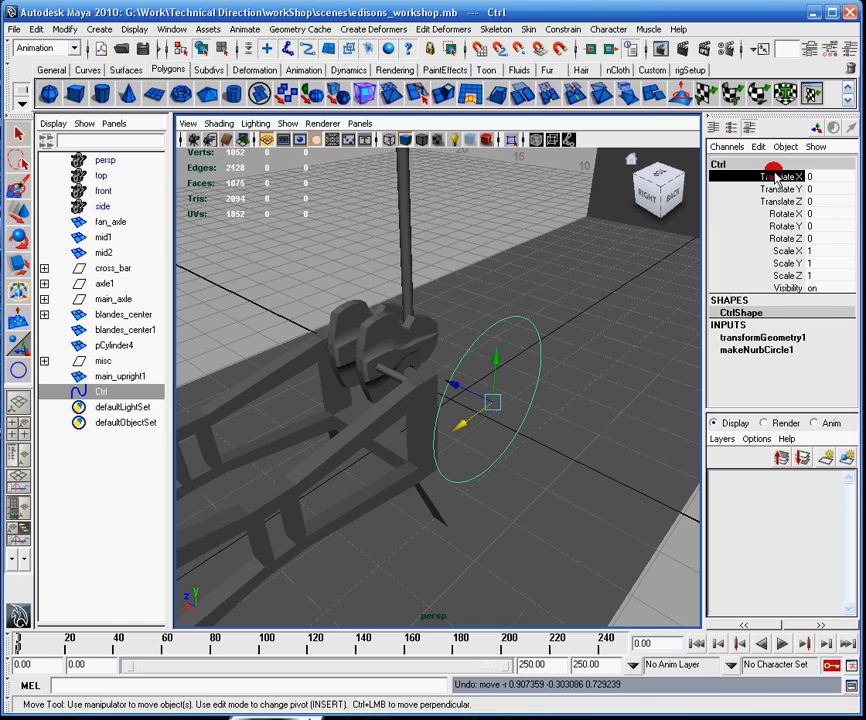
Lock and hide Ctrl's Translate X, Y and Z channels from the Channel Box
drag(775, 177, 855, 203)
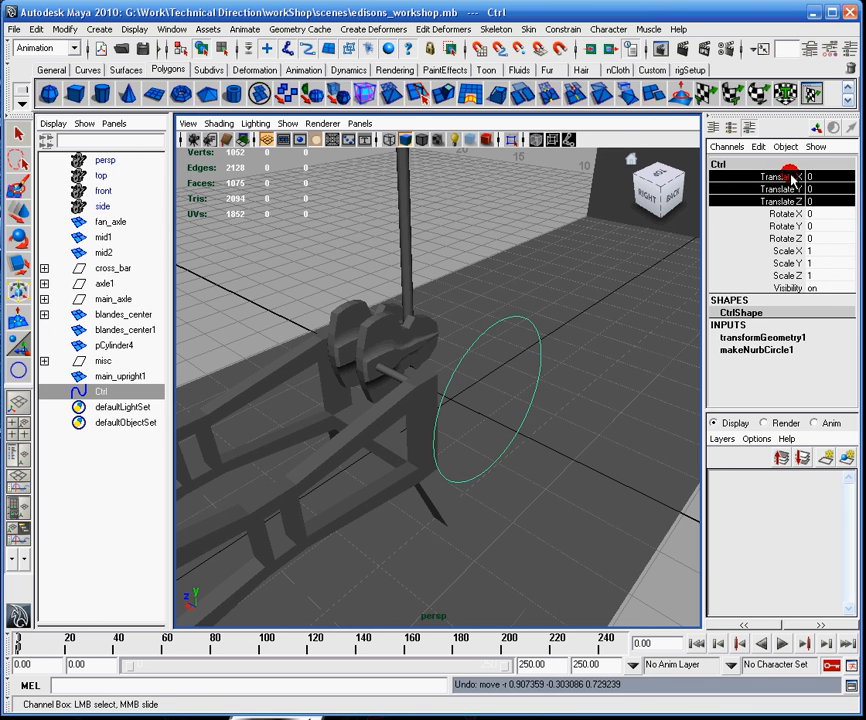
right_click(796, 205)
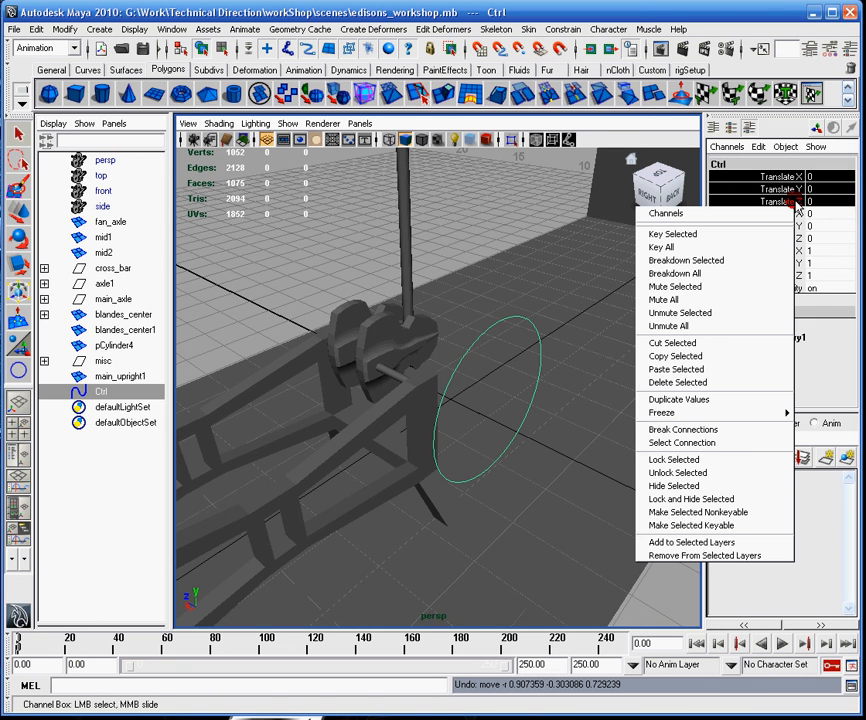
click(717, 500)
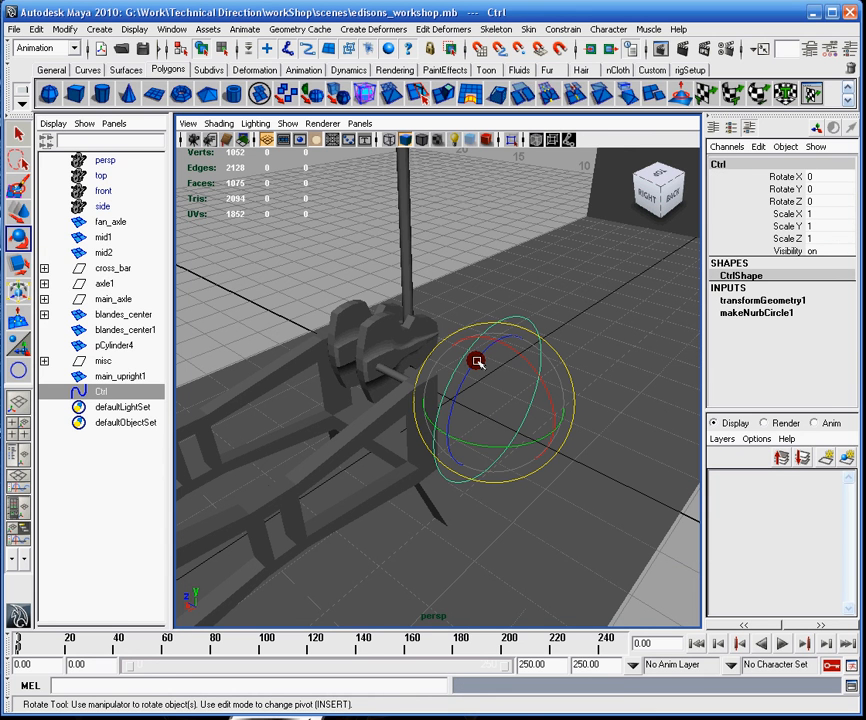
Test with the Move tool that Ctrl can no longer be translated, keeping it selected
key(w)
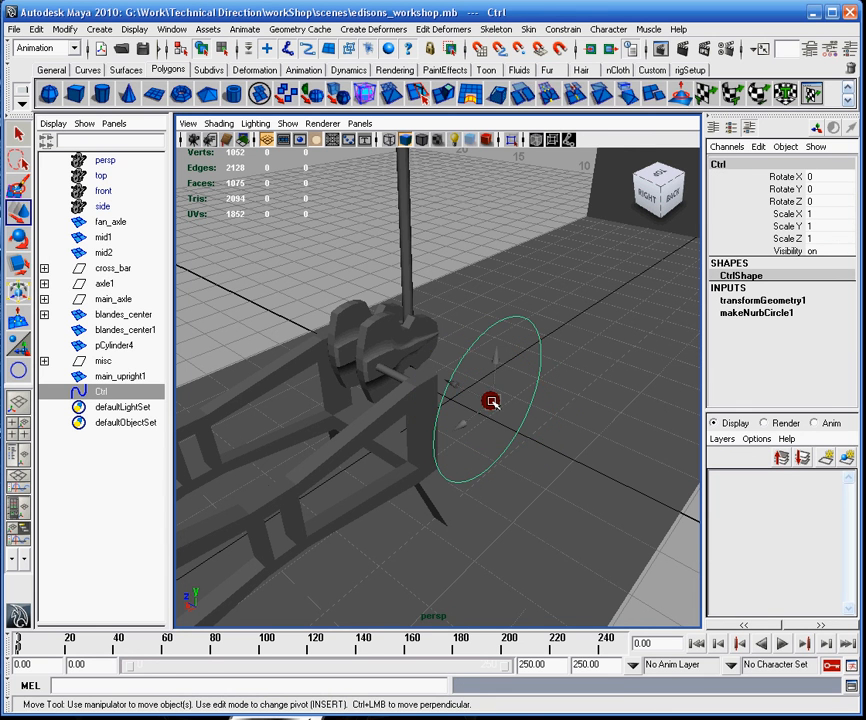
click(470, 405)
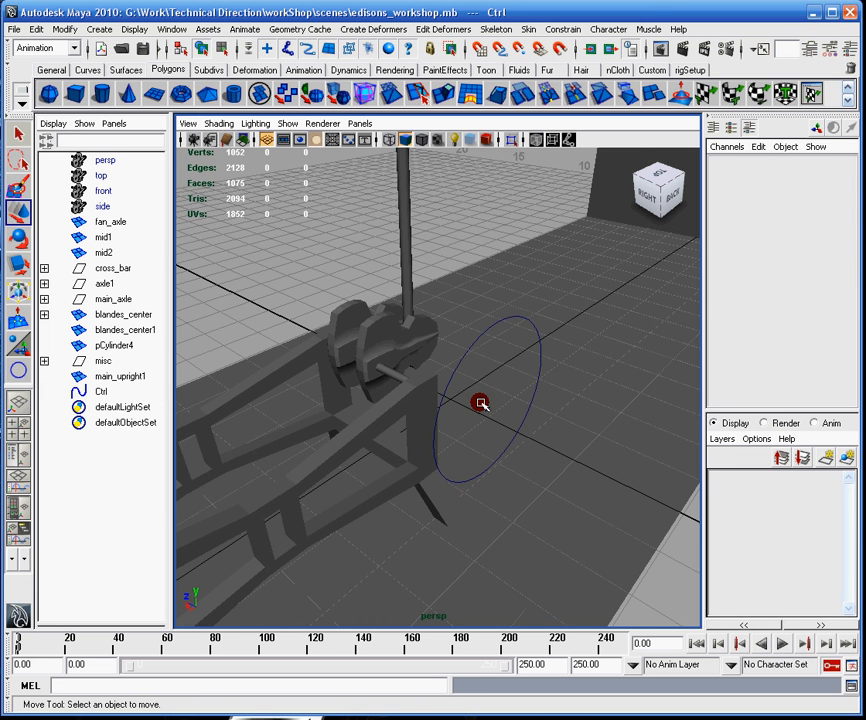
key(z)
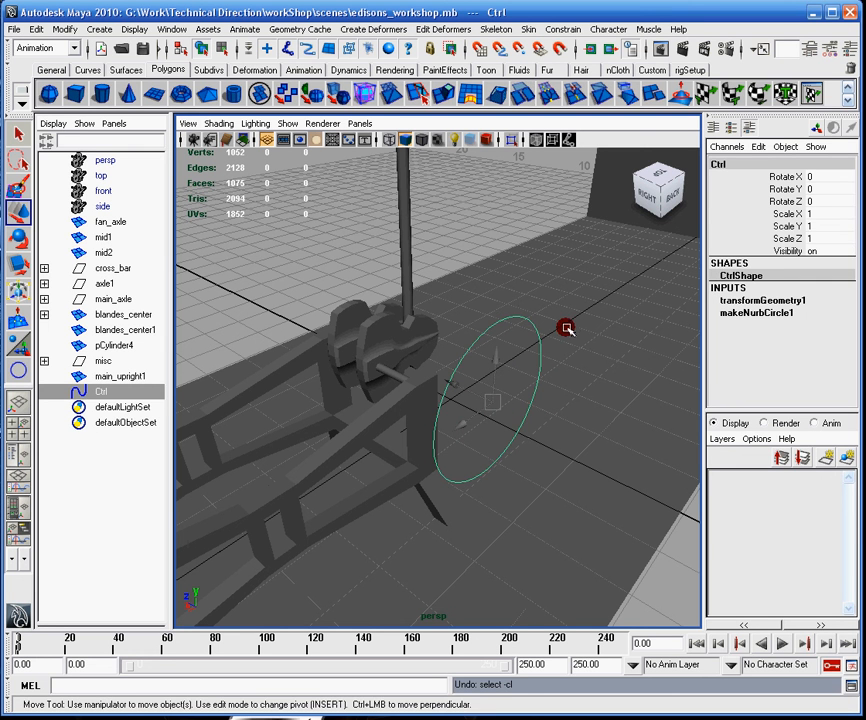
mouse_move(560, 320)
alt+mouse_down()
mouse_move(558, 273)
mouse_move(546, 342)
mouse_move(505, 340)
alt+mouse_up()
Lock and hide Ctrl's Scale X, Y and Z channels
drag(790, 213, 815, 237)
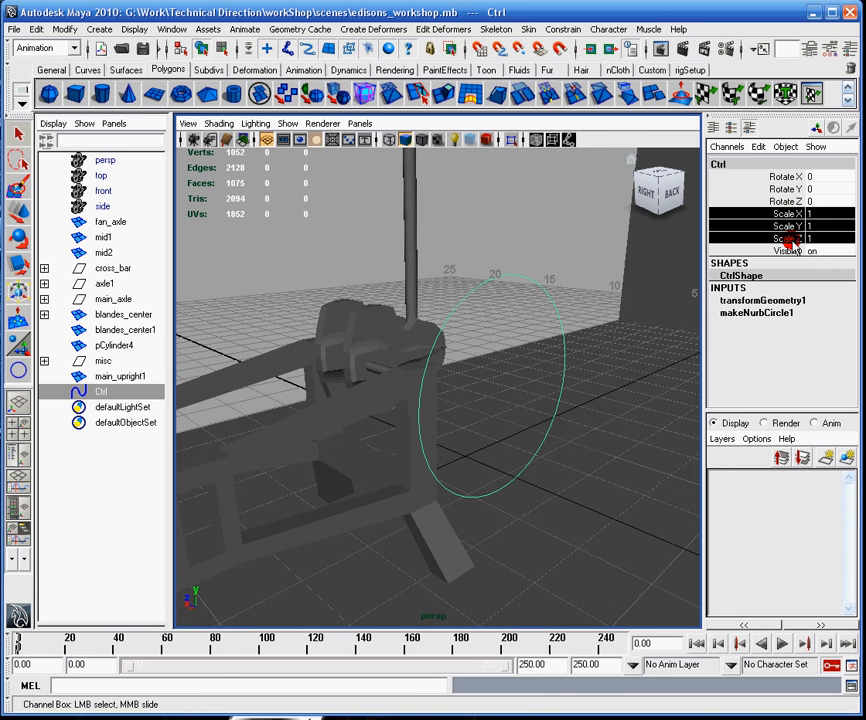
right_click(797, 238)
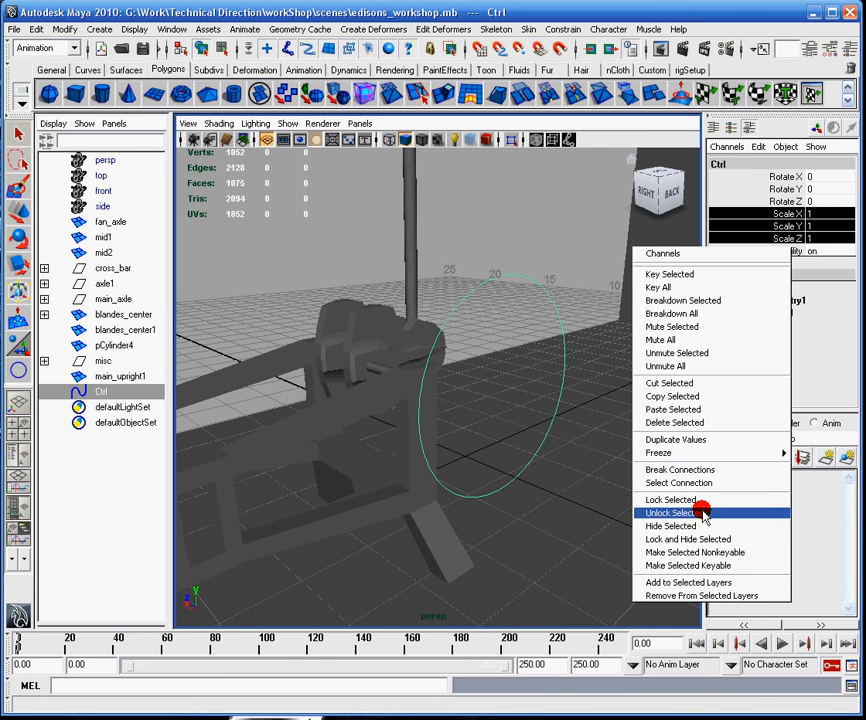
click(688, 539)
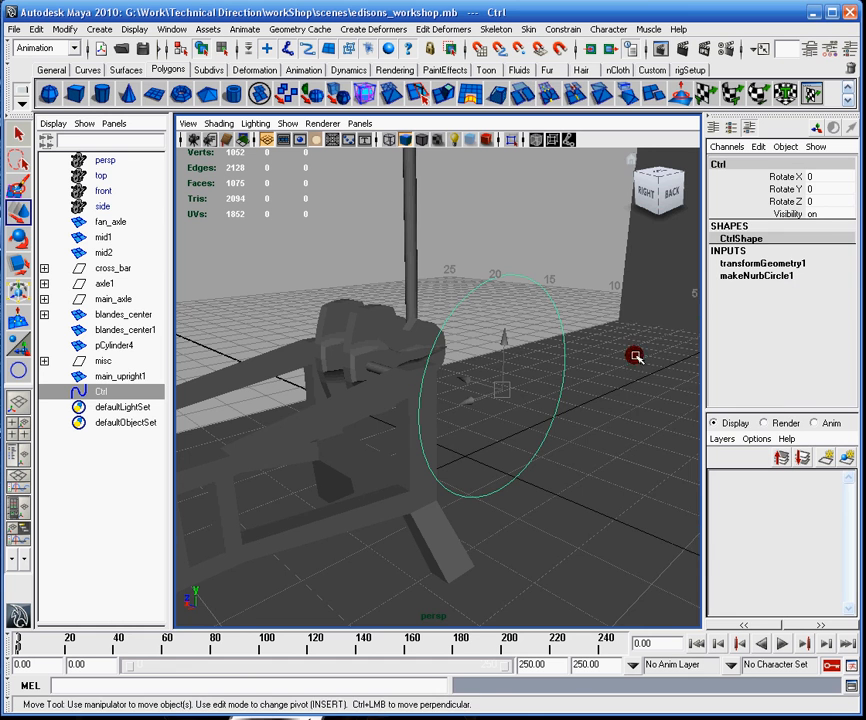
alt+drag(636, 357, 581, 262)
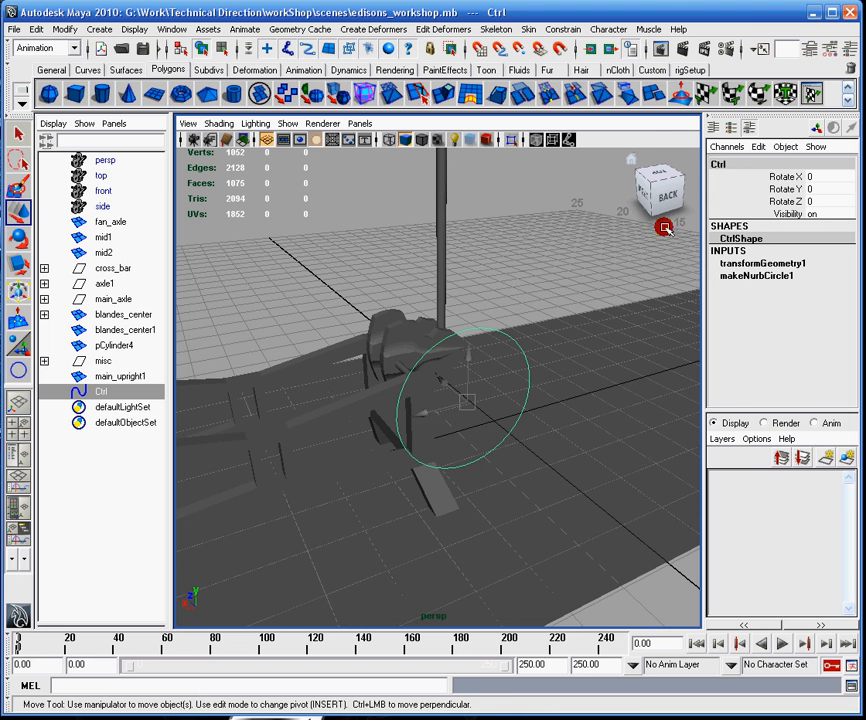
Lock and hide Ctrl's Rotate X and Rotate Y, leaving only Rotate Z and Visibility
key(e)
click(785, 201)
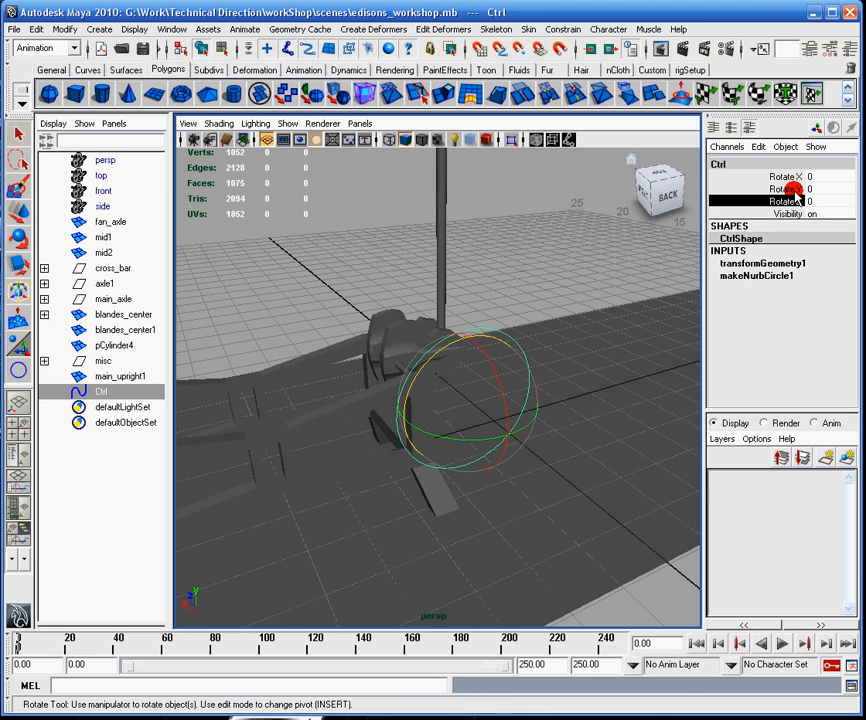
click(790, 189)
drag(790, 189, 815, 176)
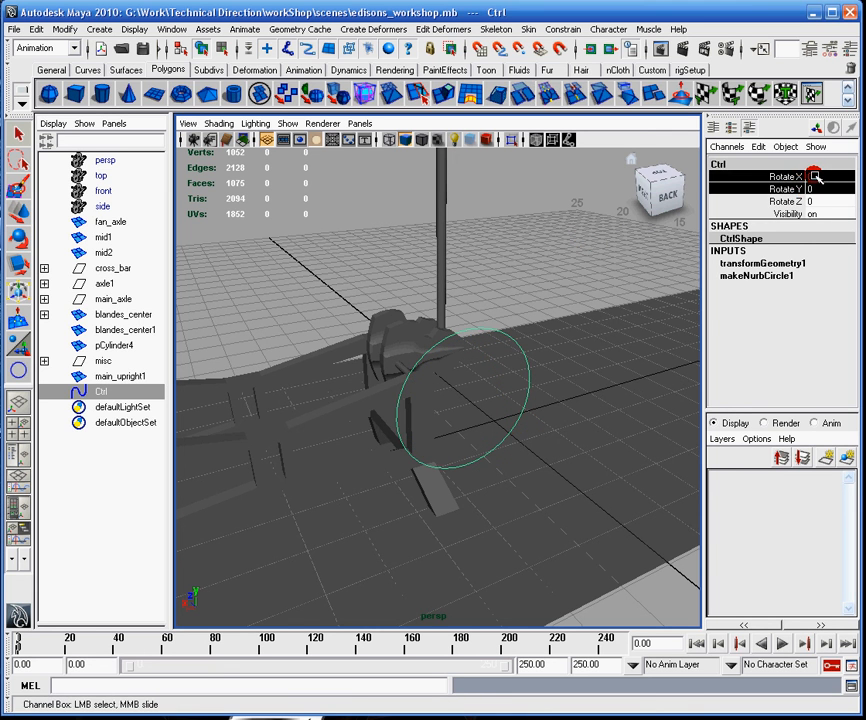
right_click(797, 189)
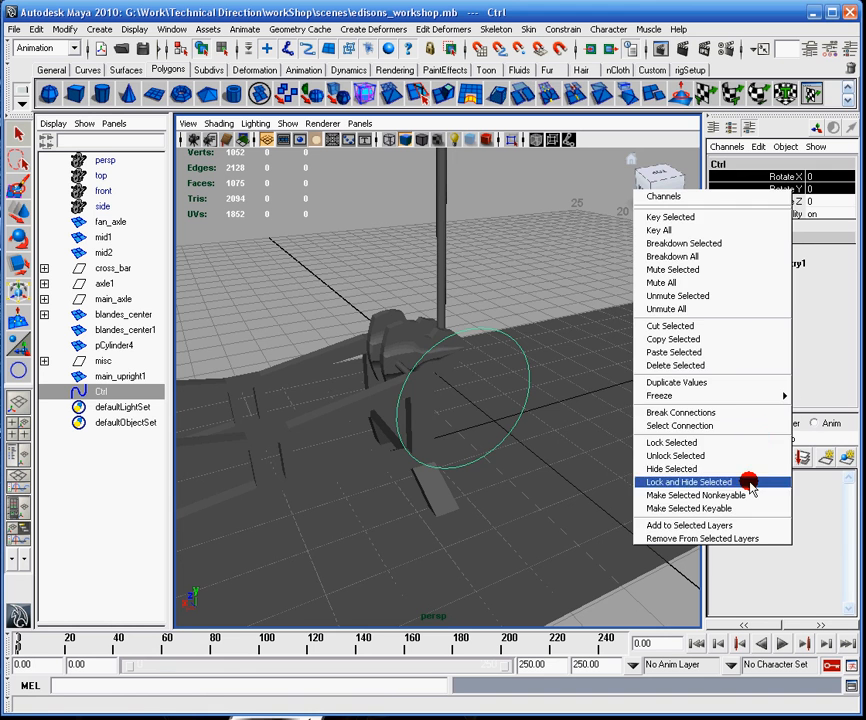
click(690, 482)
alt+middle_drag(570, 210, 497, 284)
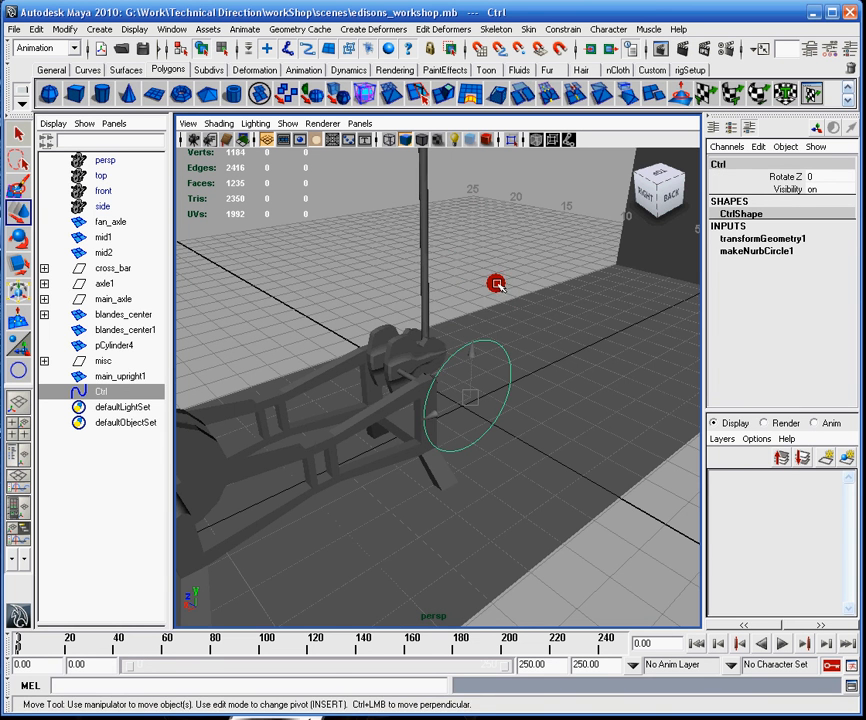
key(q)
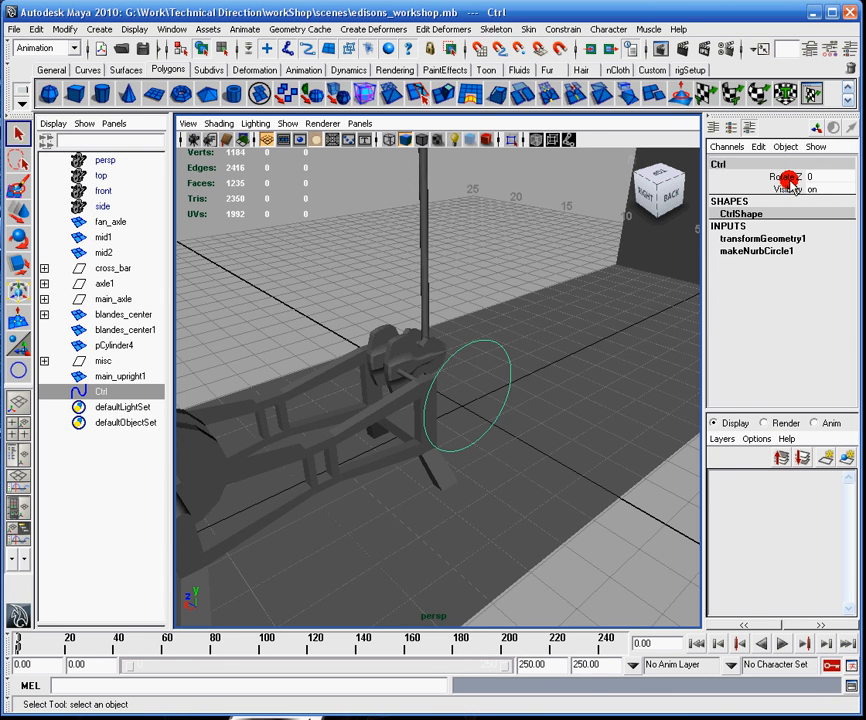
Bring up the Channel Control window for Ctrl and move it toward the viewport centre
click(725, 147)
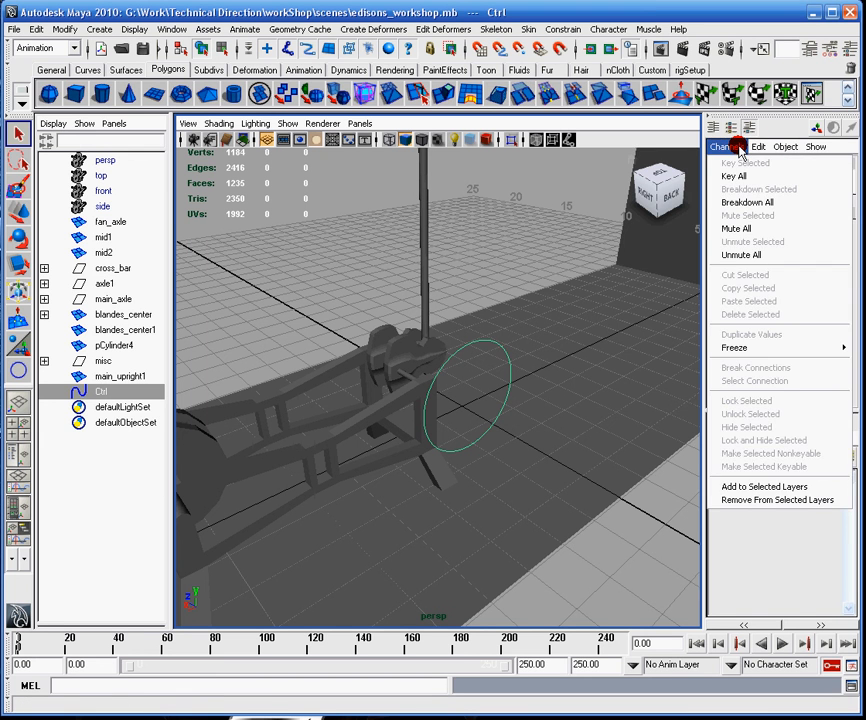
click(760, 147)
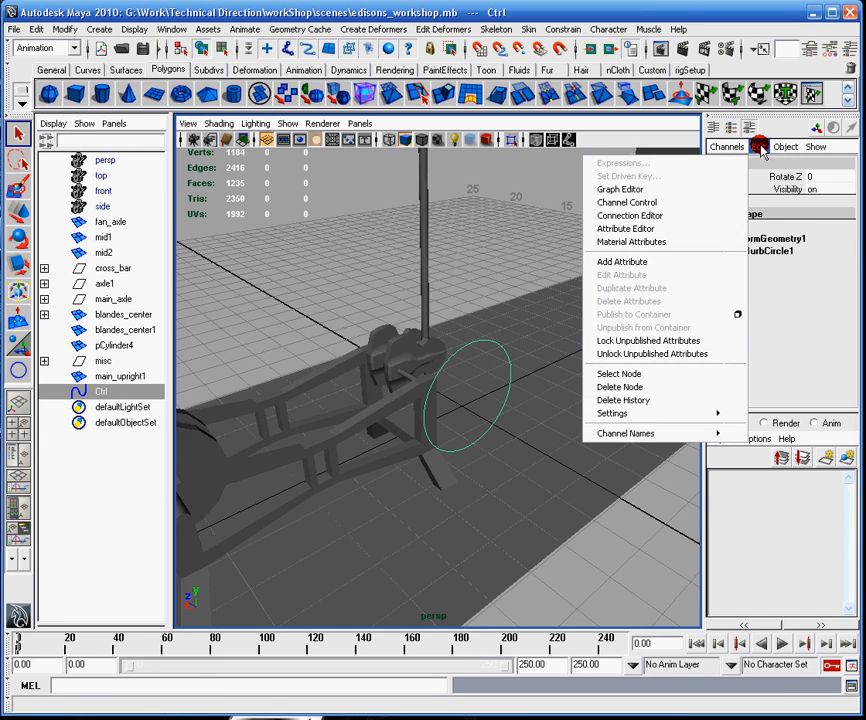
click(760, 147)
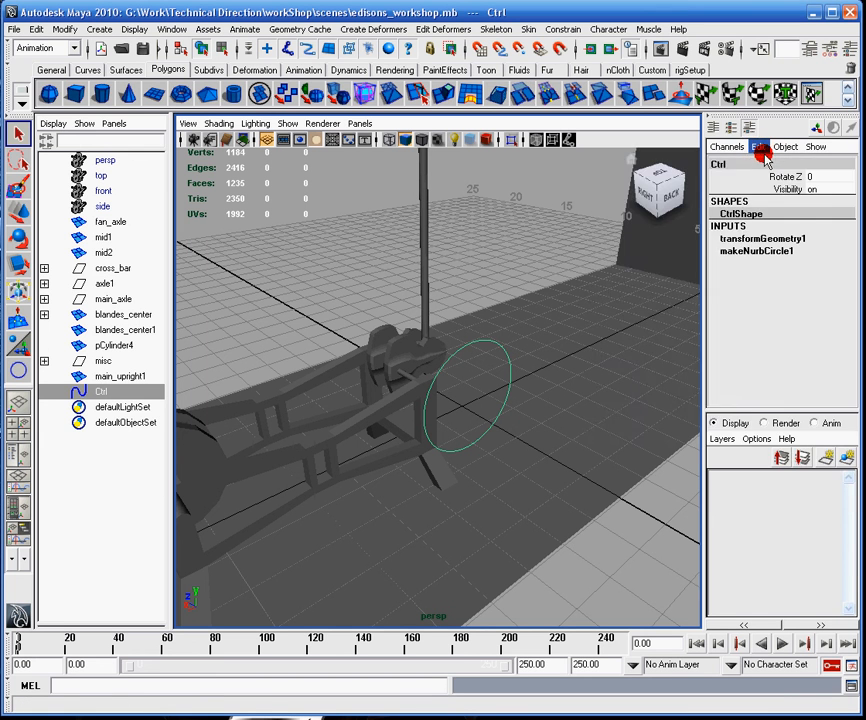
click(692, 201)
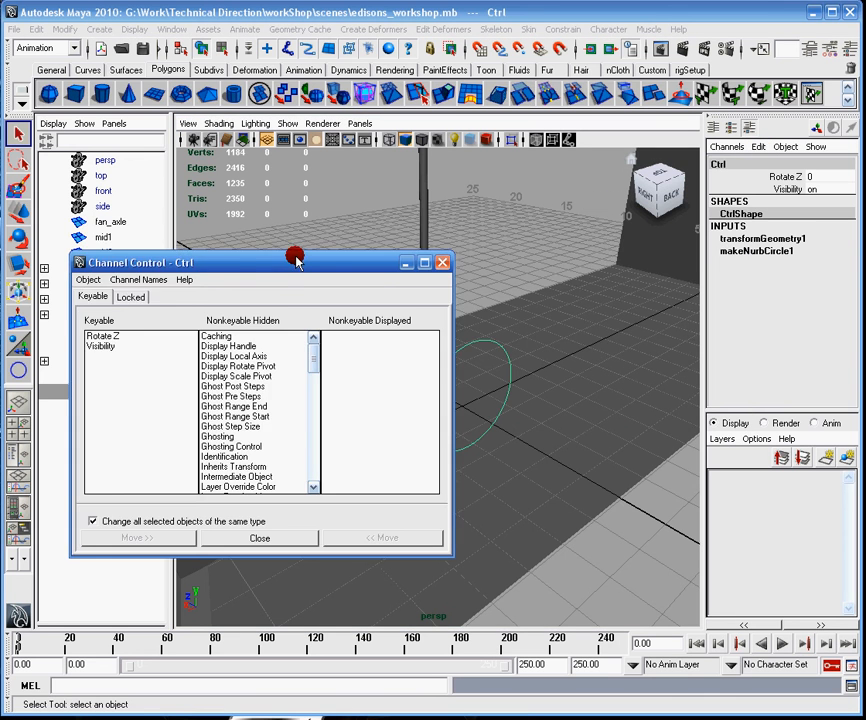
drag(300, 258, 600, 223)
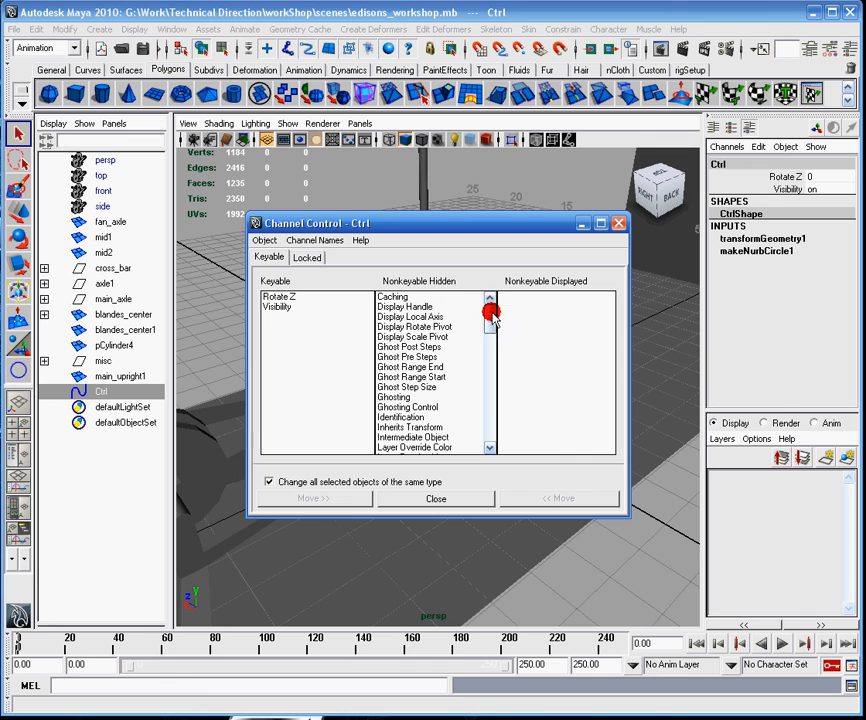
drag(490, 312, 490, 428)
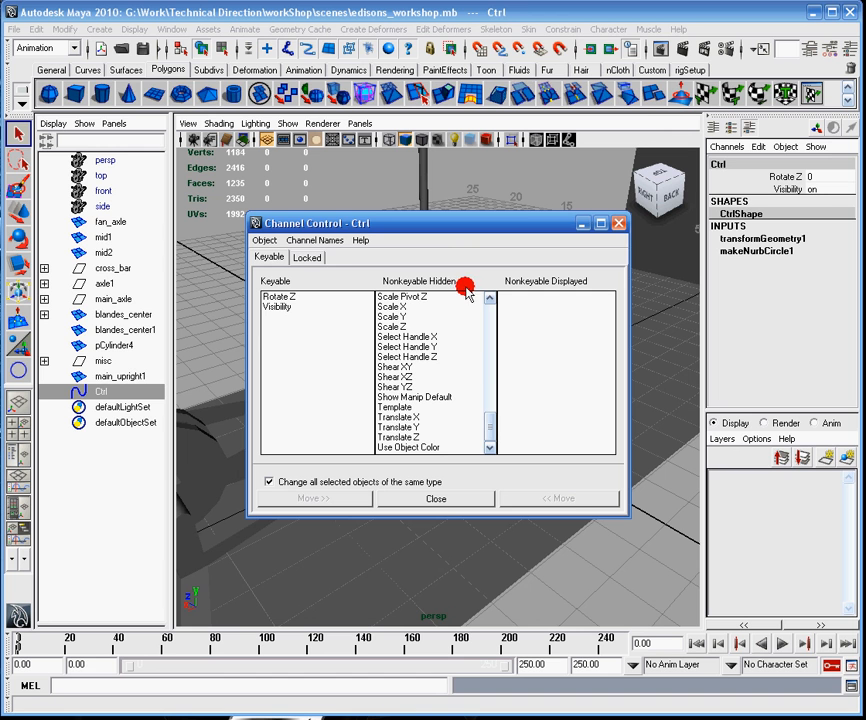
Move Translate X from Nonkeyable Hidden back to Keyable and review the Locked list
click(405, 417)
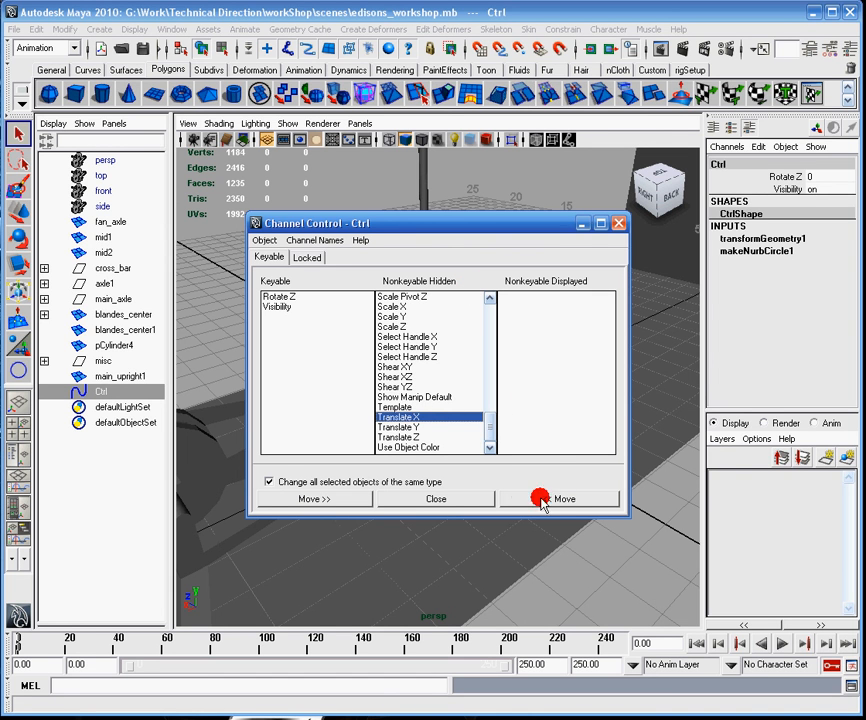
click(550, 500)
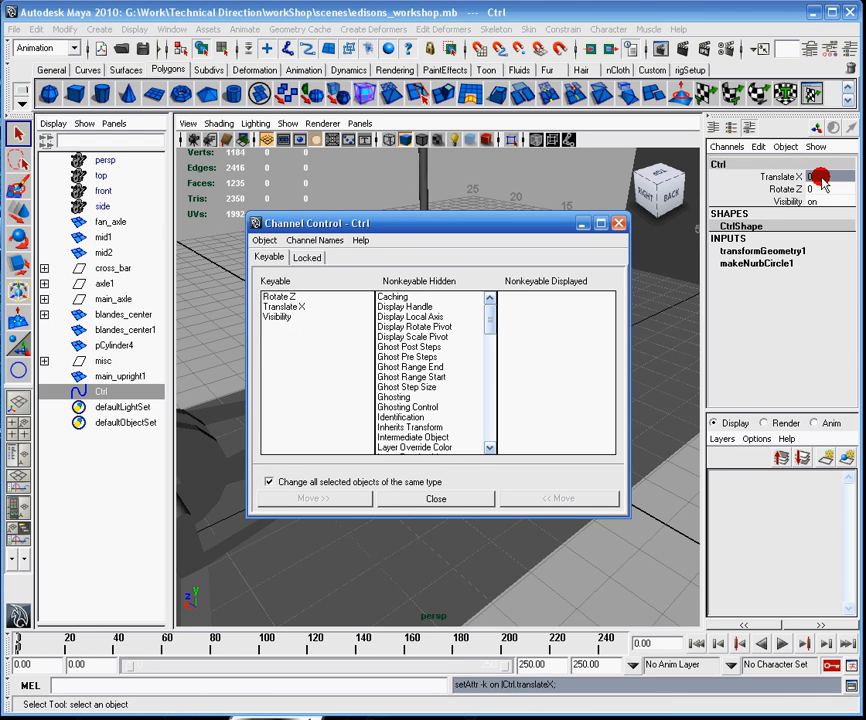
click(307, 257)
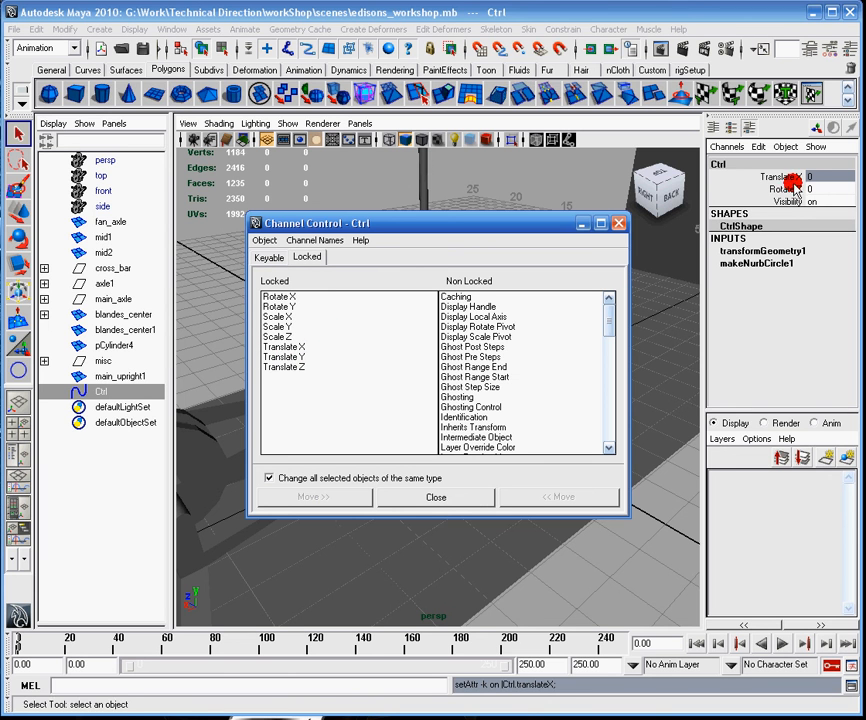
Check Translate X's channel commands in the Channel Box and close the Channel Control window
click(789, 188)
right_click(797, 176)
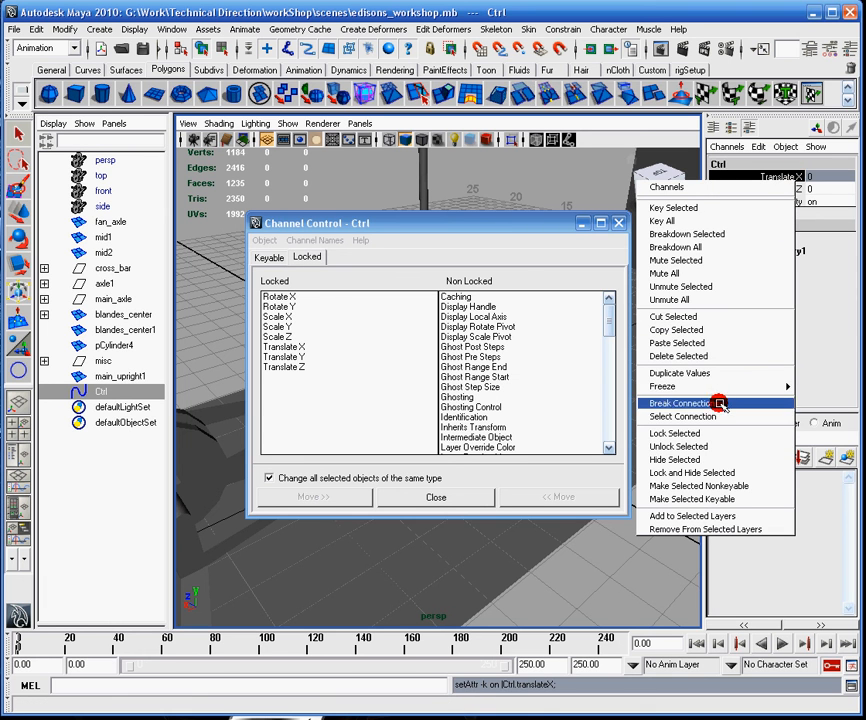
click(483, 209)
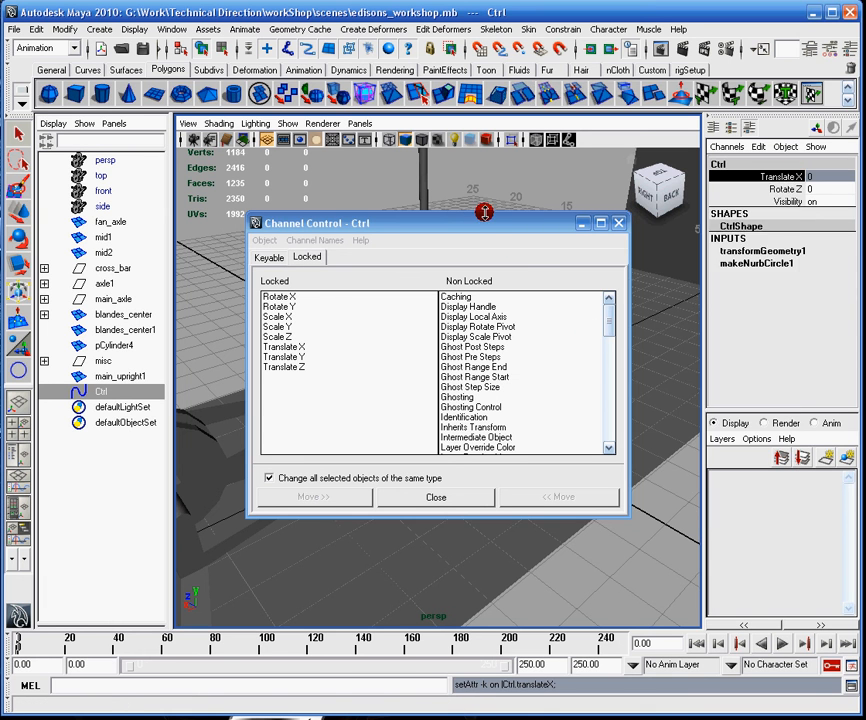
click(619, 223)
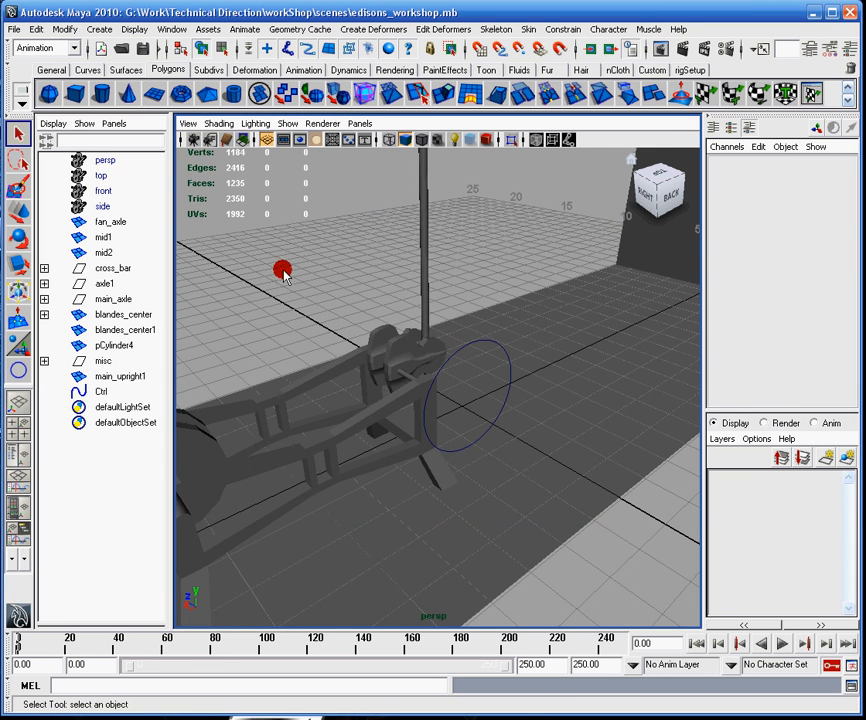